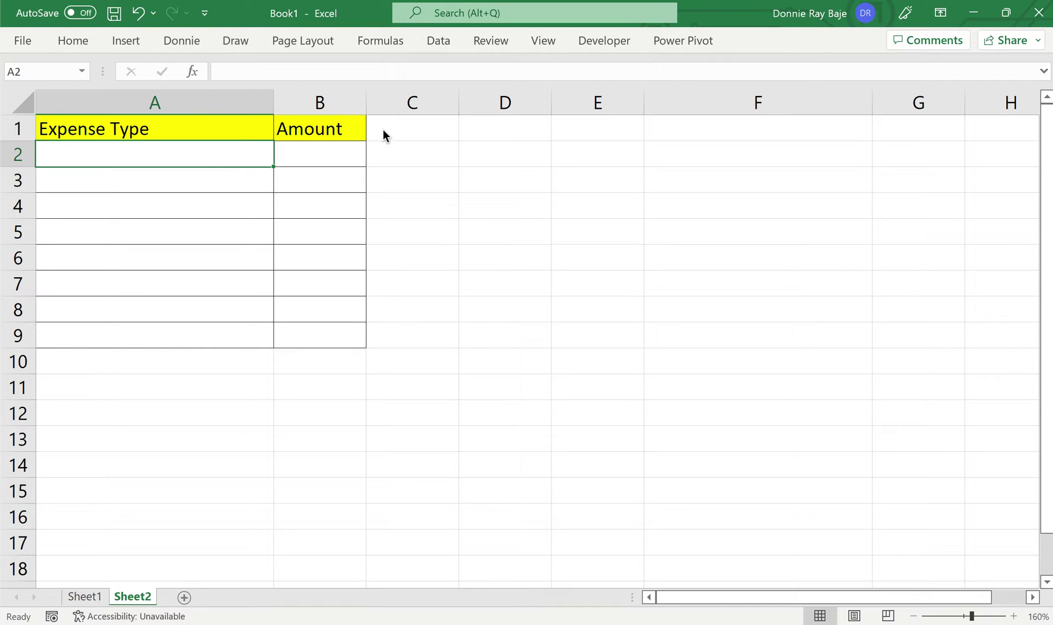
Select columns C–E and the Expense Type and Amount cell ranges to review the table.
left_click(430, 101)
left_click(519, 152)
left_click_drag(416, 99, 514, 113)
left_click(697, 131)
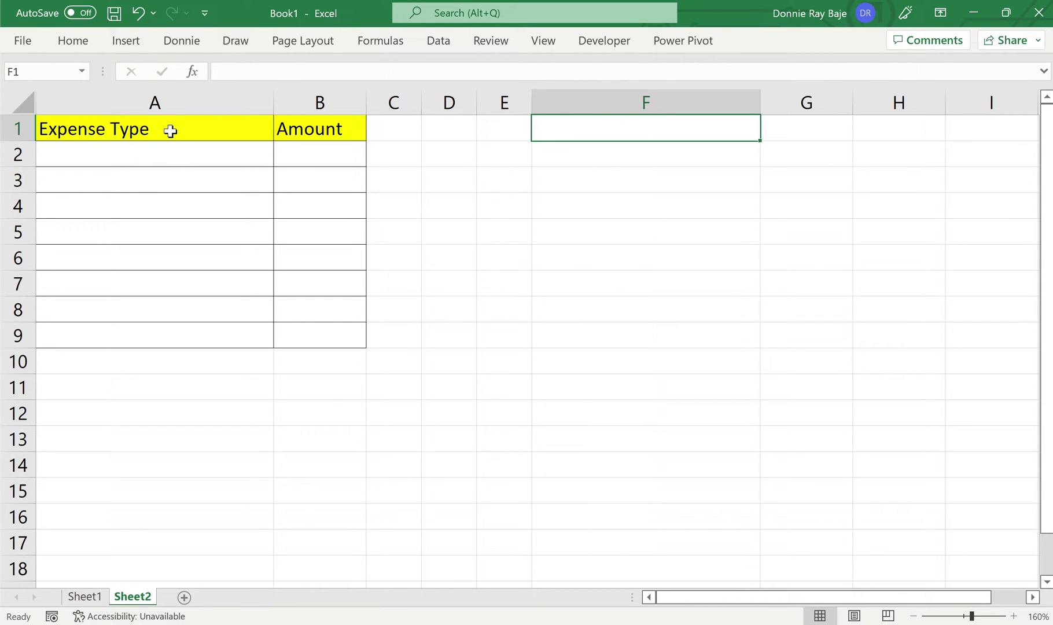
left_click_drag(172, 129, 161, 333)
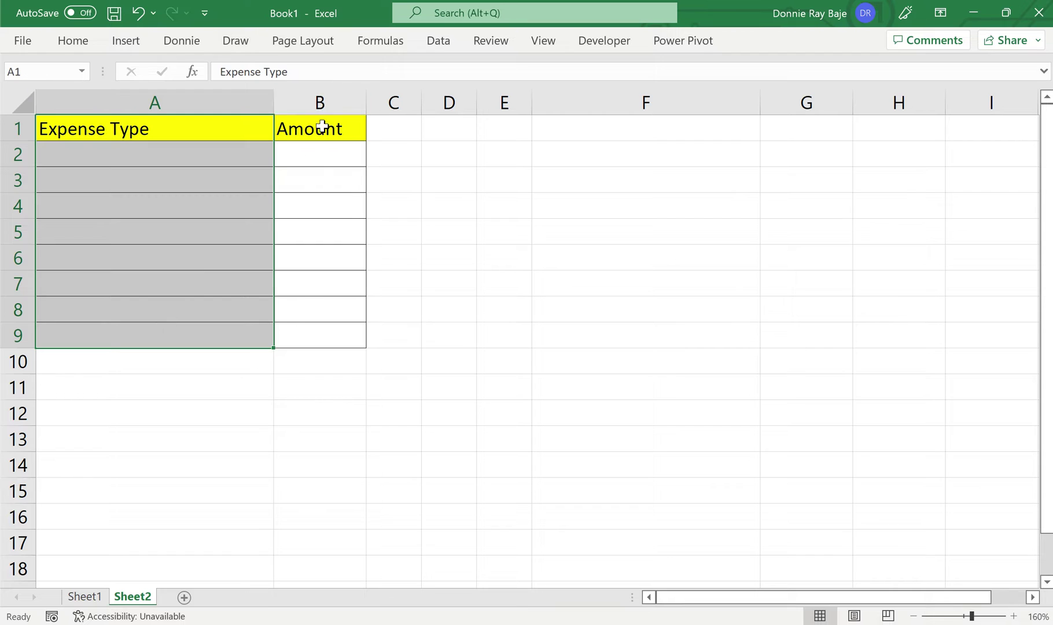
left_click_drag(322, 126, 309, 361)
left_click(230, 157)
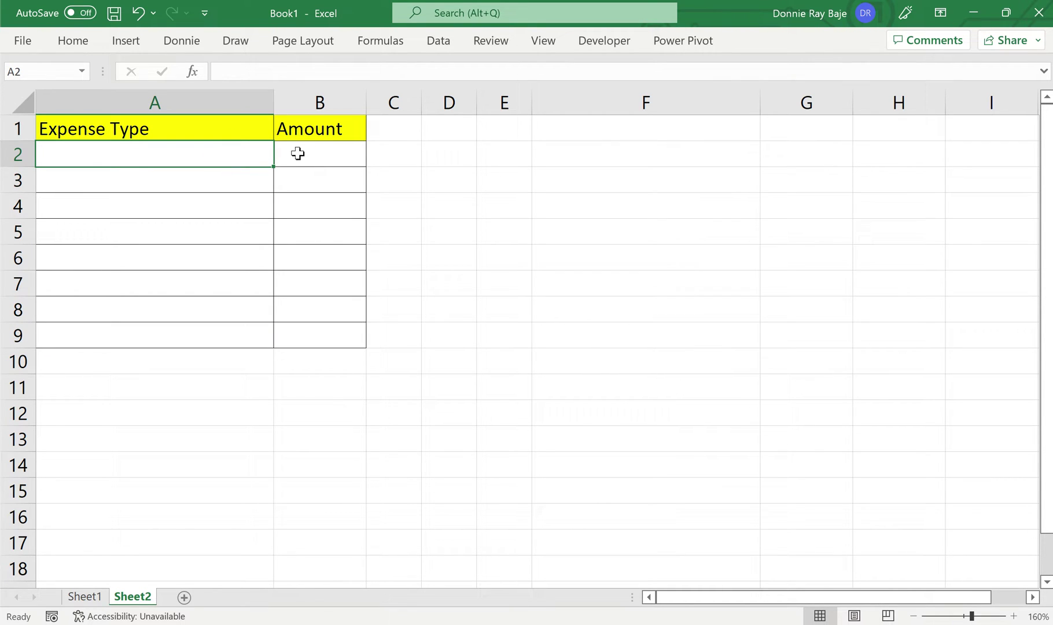
Enter Insurance, Transportation Expense and Representation Expense in F1:F3, fixing typos.
left_click(597, 126)
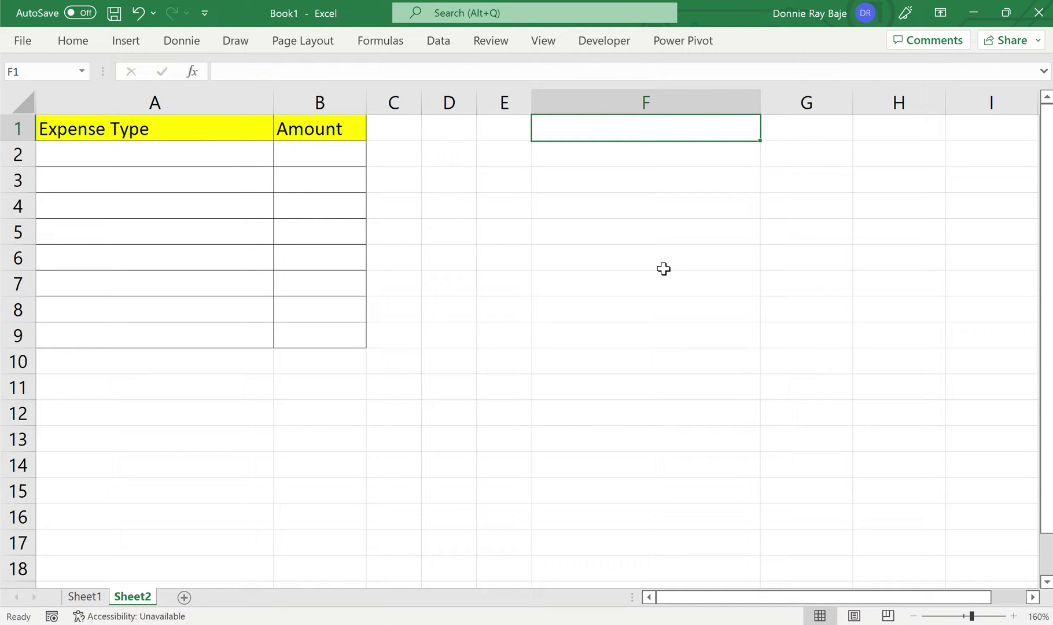
type("Insurance")
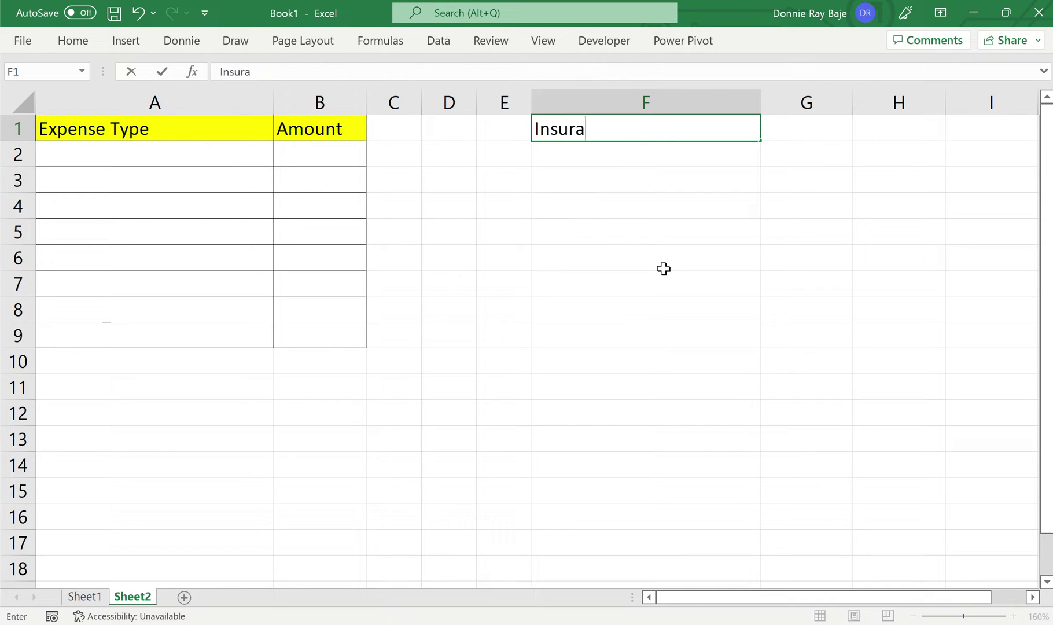
key("Return")
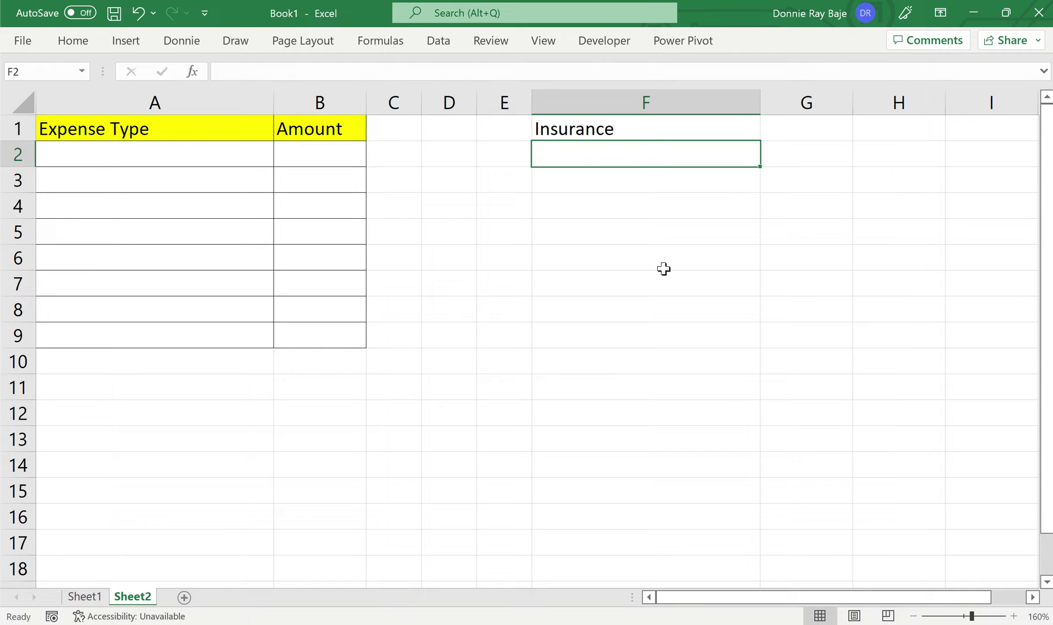
type("Transporat")
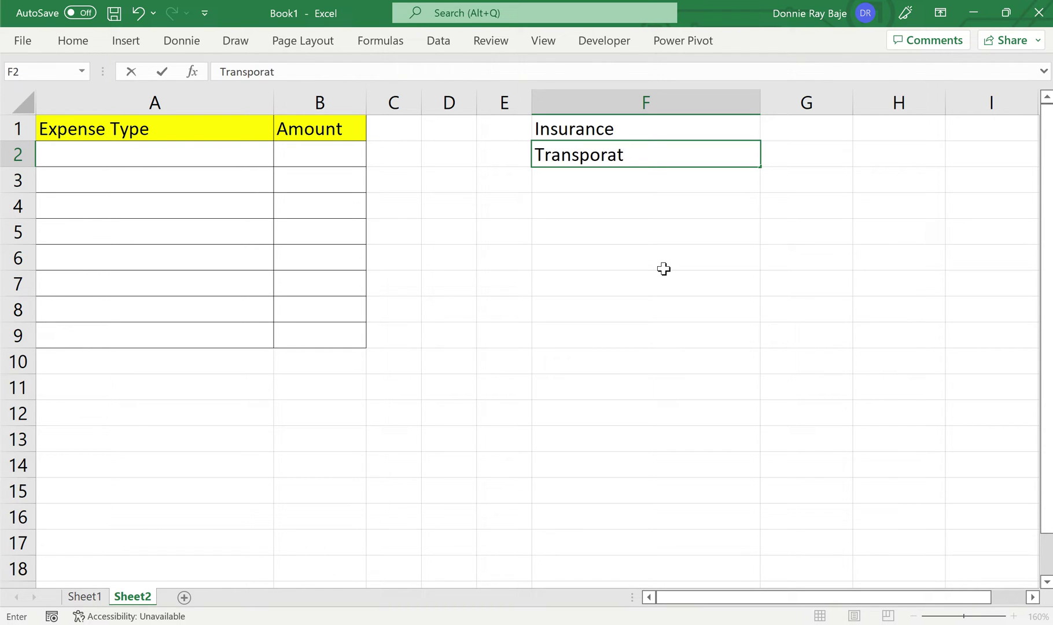
key("BackSpace")
key("BackSpace")
type("tation Expense")
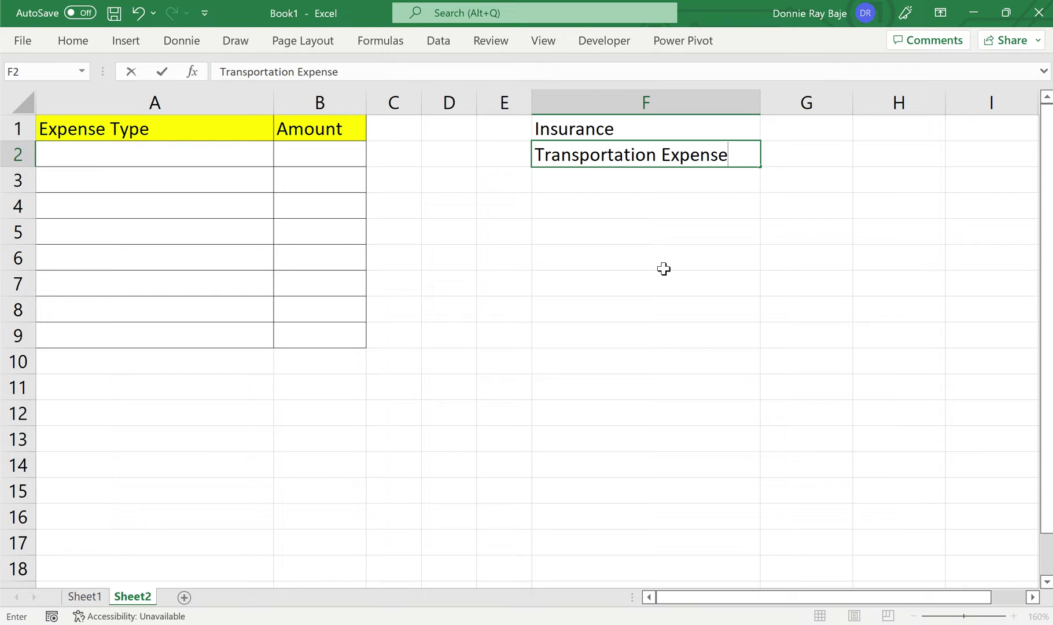
key("Return")
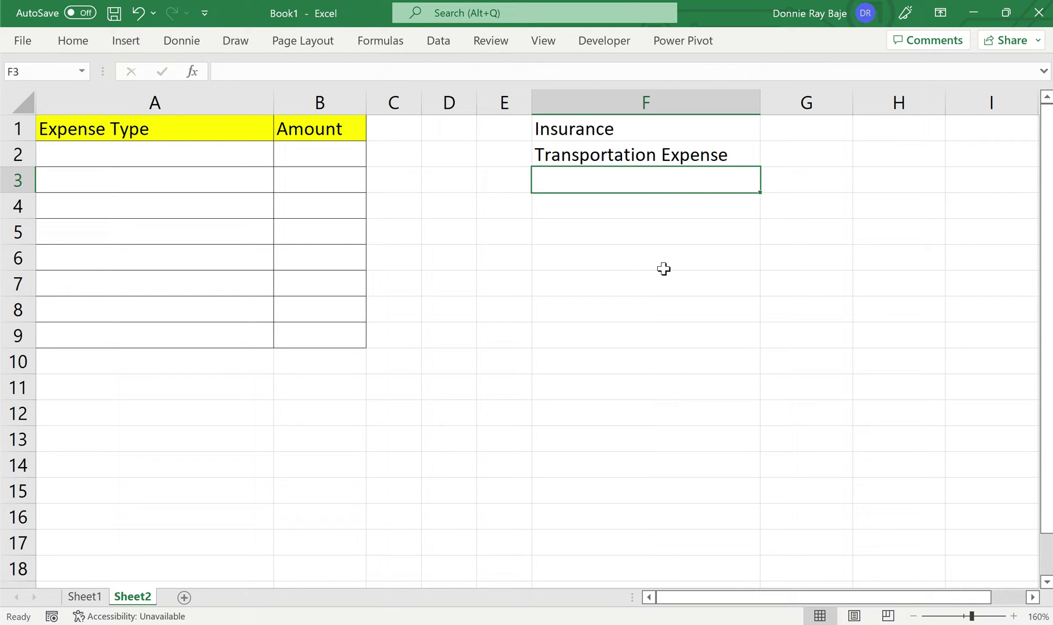
type("Representation E")
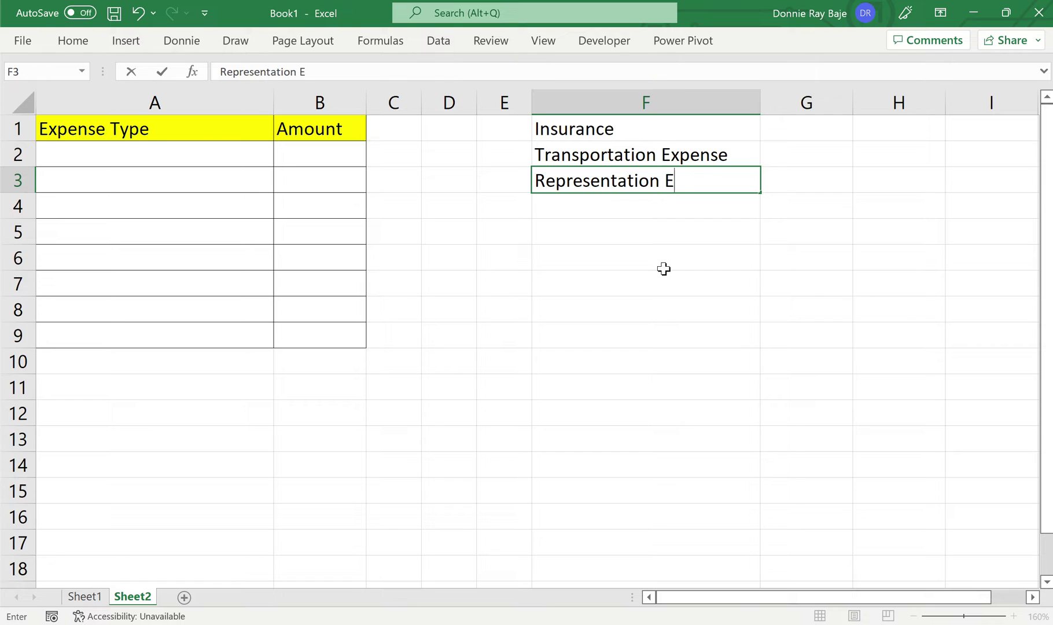
type("xpense")
key("Return")
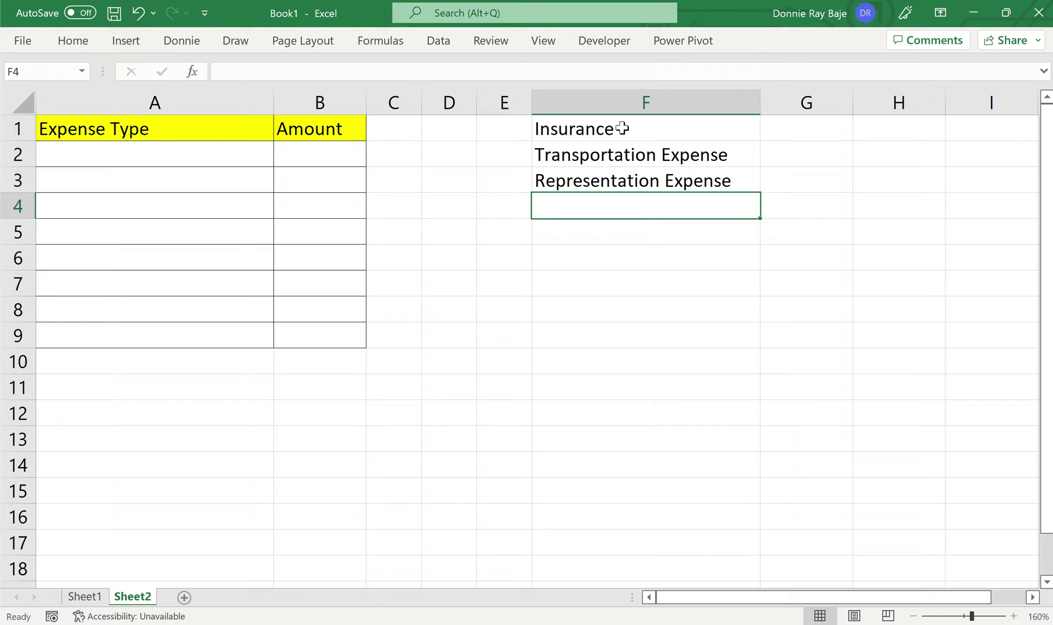
Hide column F, then unhide it from the E:G column selection.
left_click_drag(622, 129, 625, 176)
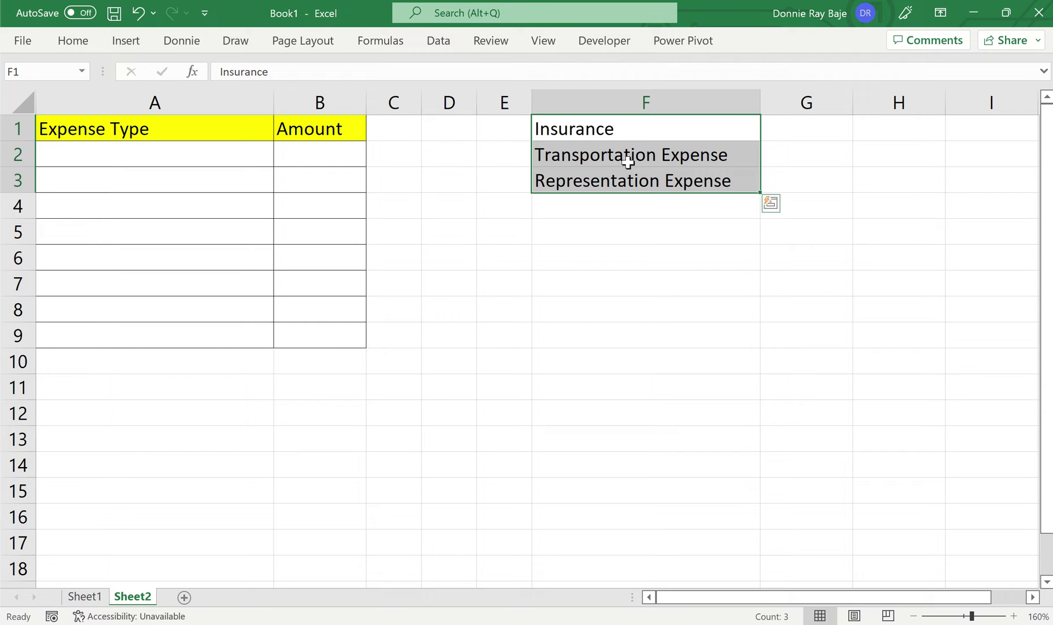
left_click(504, 351)
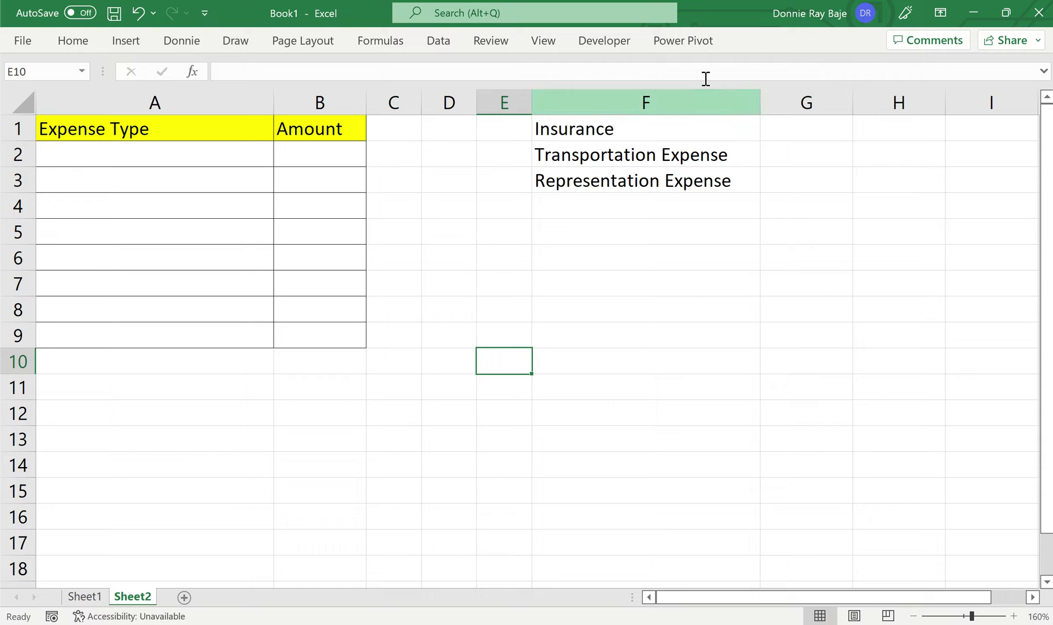
right_click(694, 91)
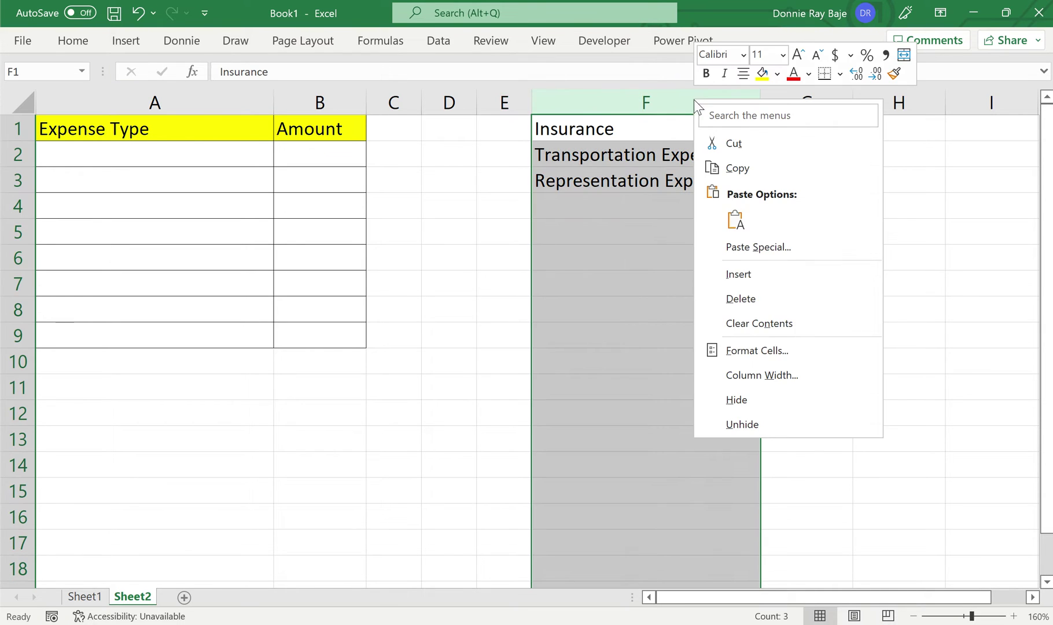
left_click(750, 400)
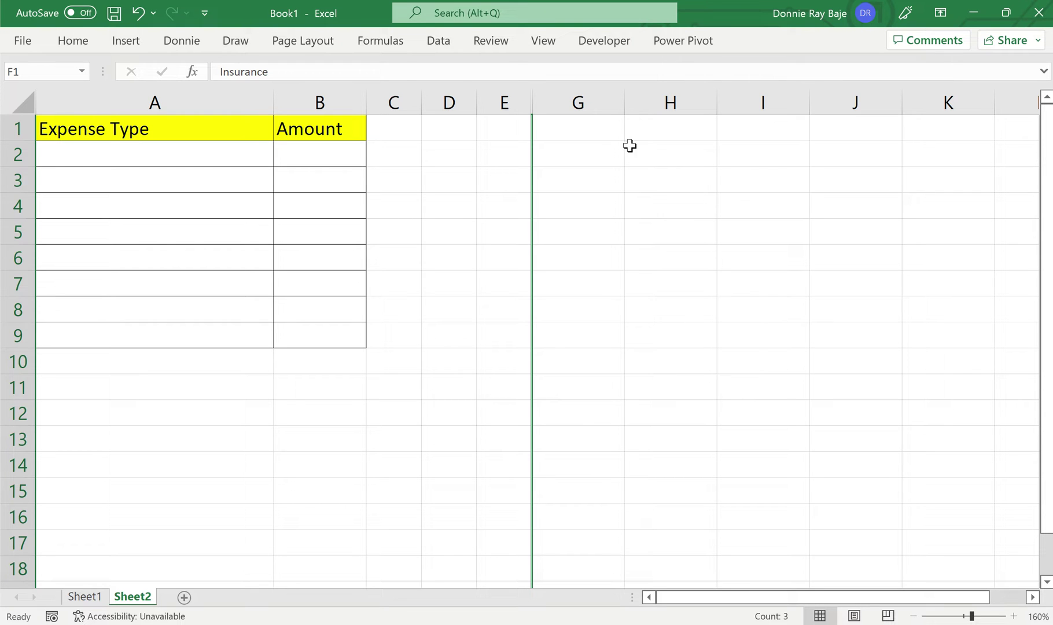
left_click(605, 137)
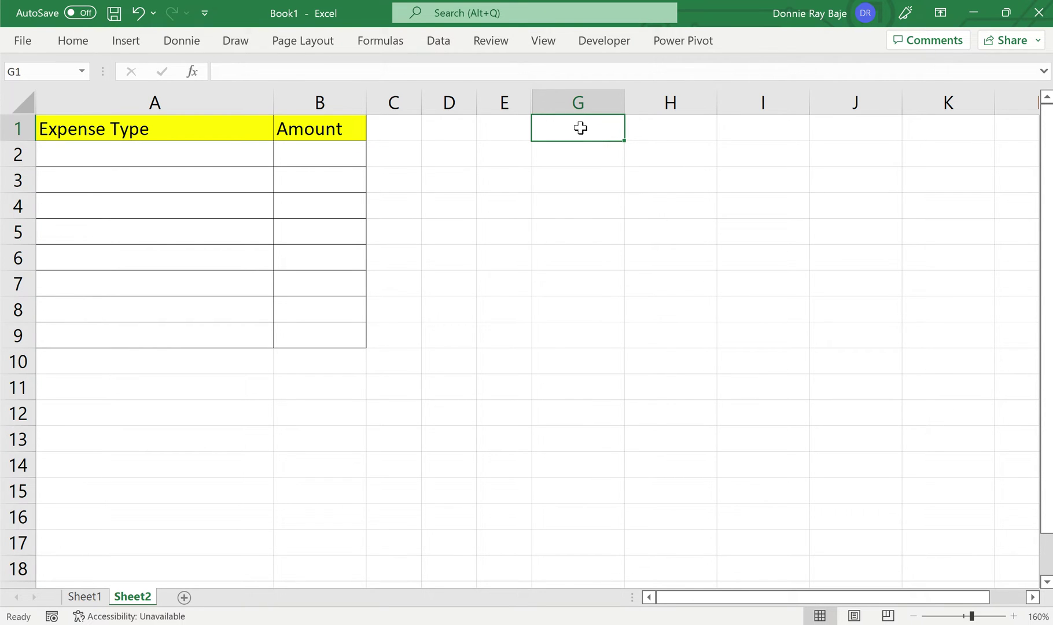
left_click_drag(506, 103, 558, 102)
right_click(564, 100)
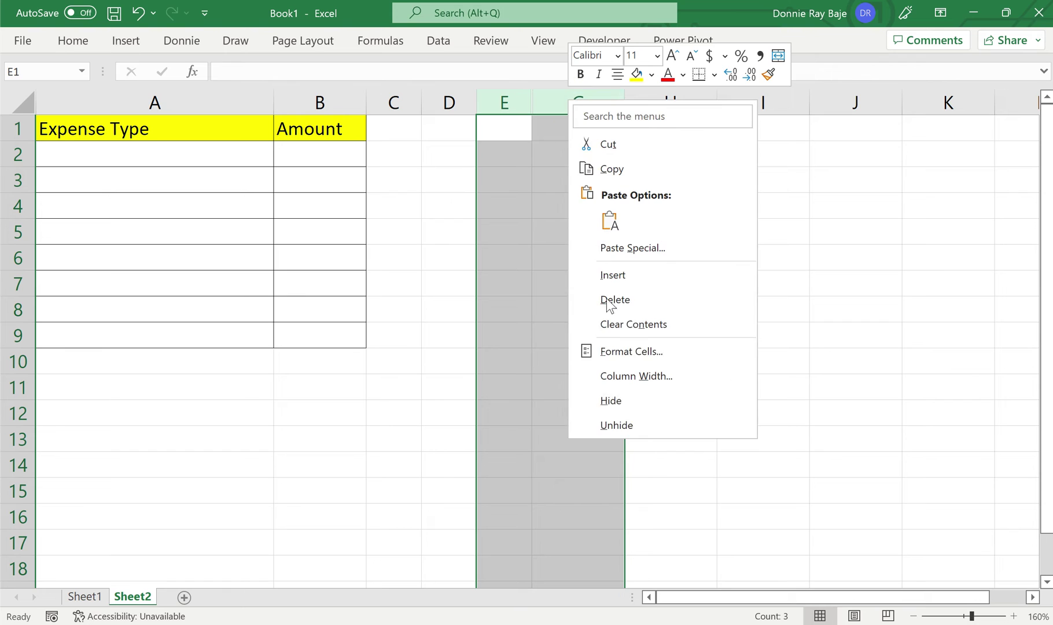
left_click(636, 427)
left_click(407, 288)
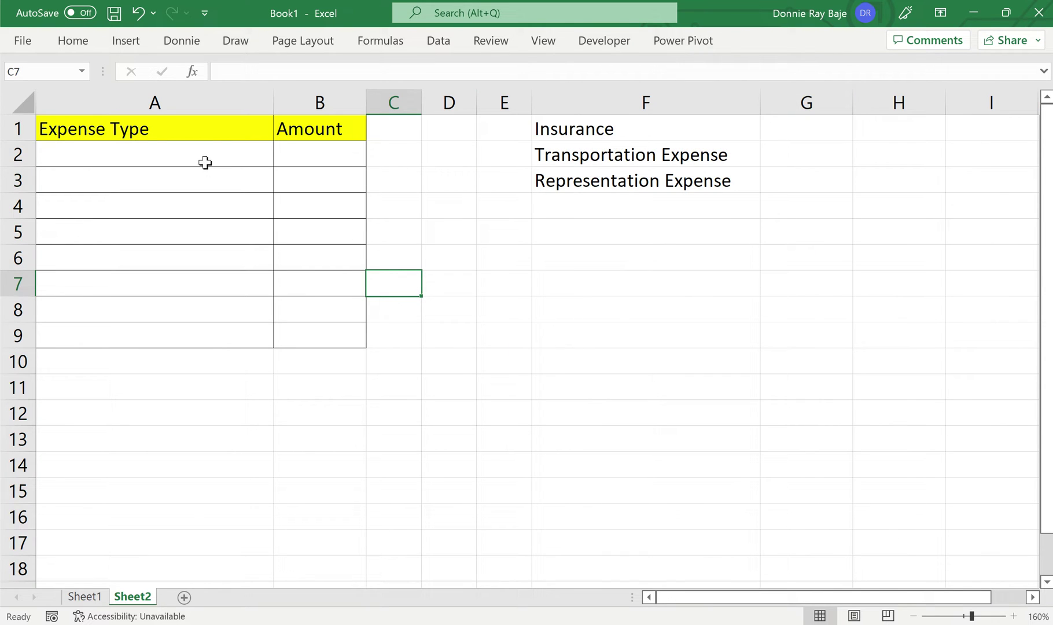
Give A2:A9 List validation sourced from =$F$1:$F$3, then open A2's drop-down to check it.
left_click_drag(207, 155, 189, 332)
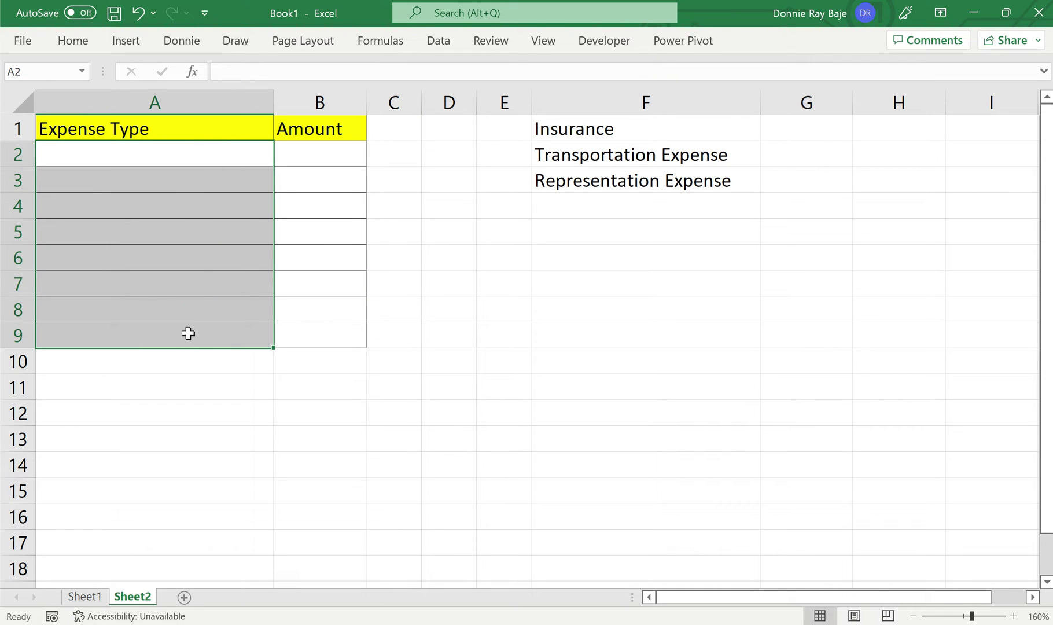
left_click(440, 43)
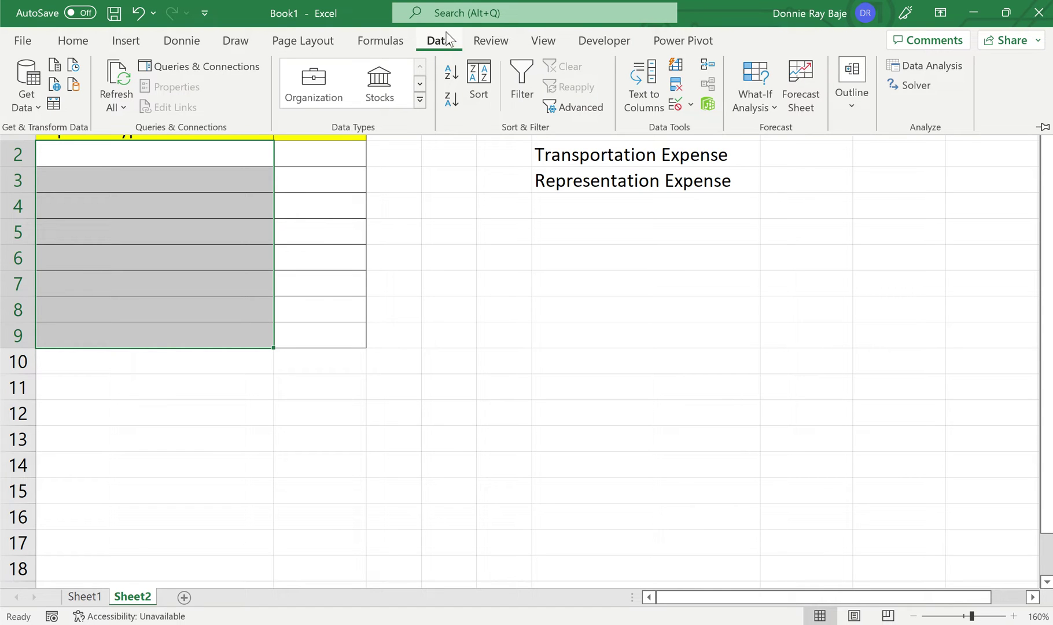
left_click(677, 107)
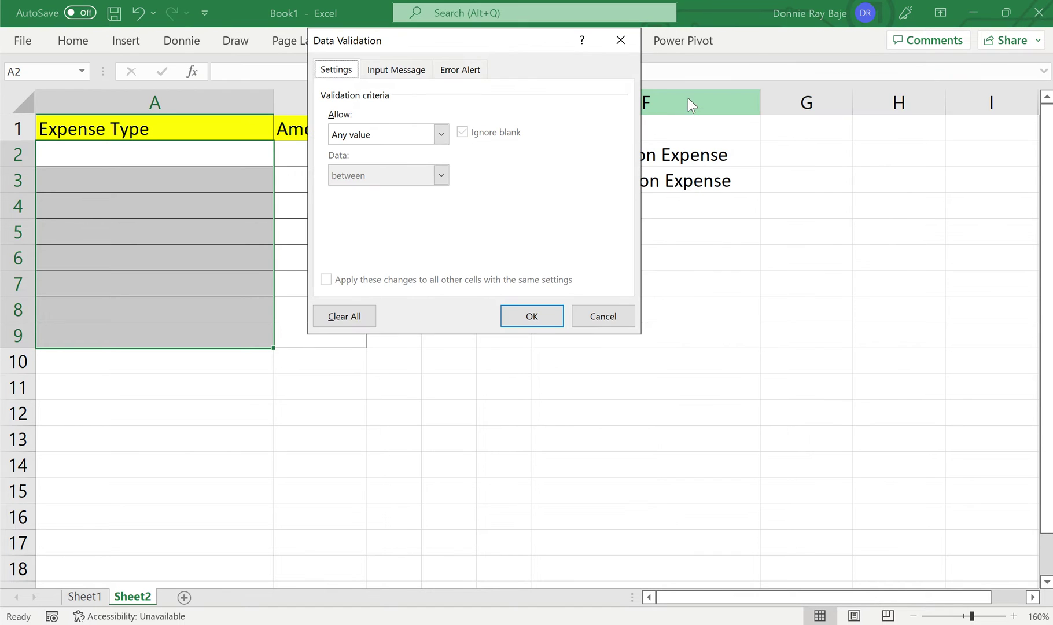
left_click(416, 137)
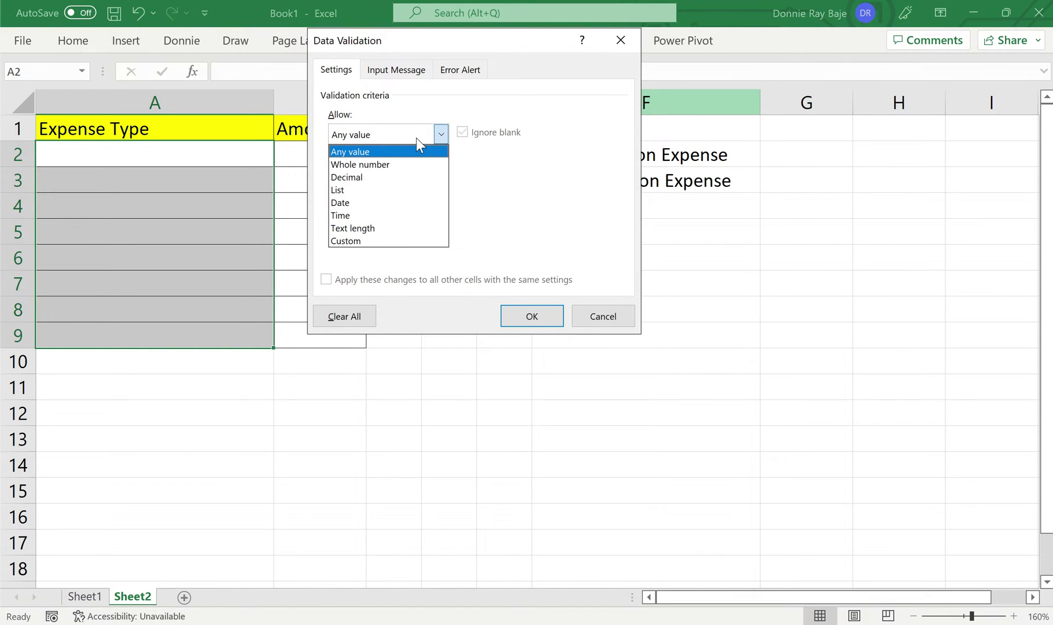
left_click(356, 190)
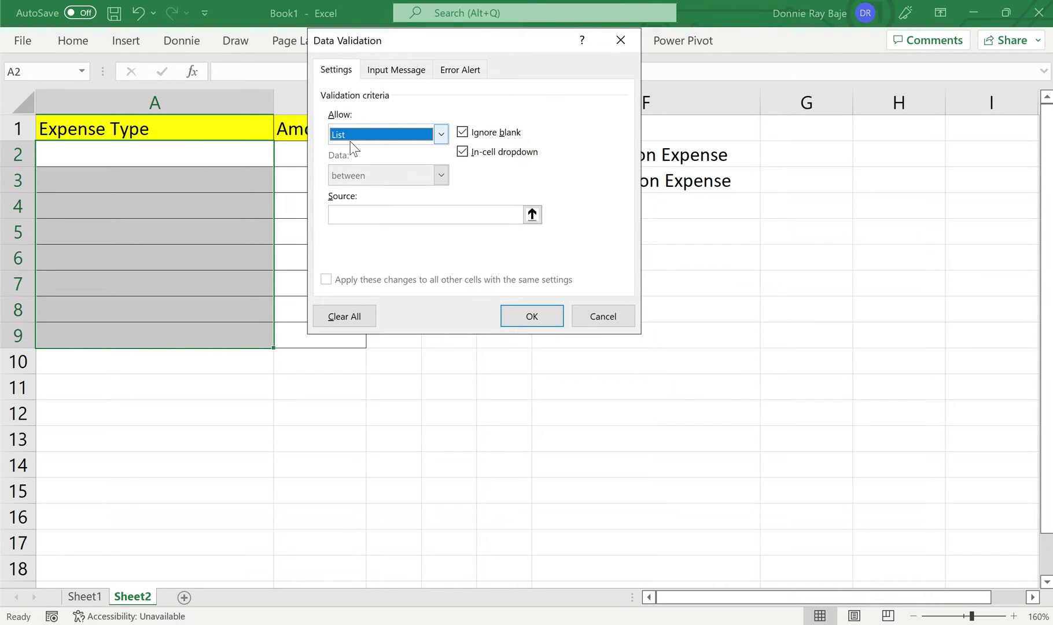
left_click(360, 214)
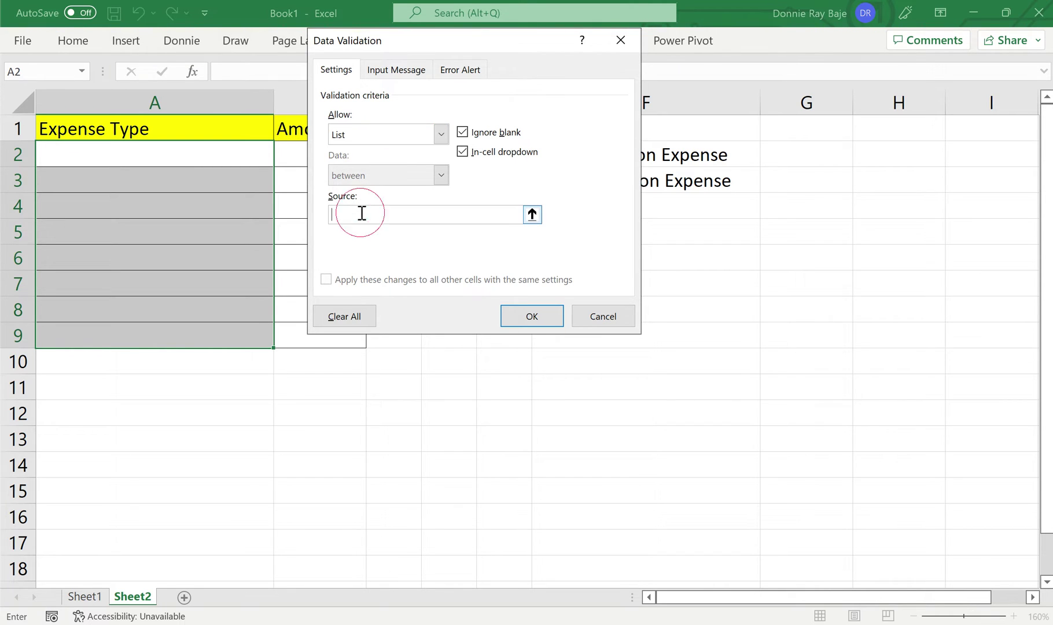
left_click_drag(441, 47, 334, 56)
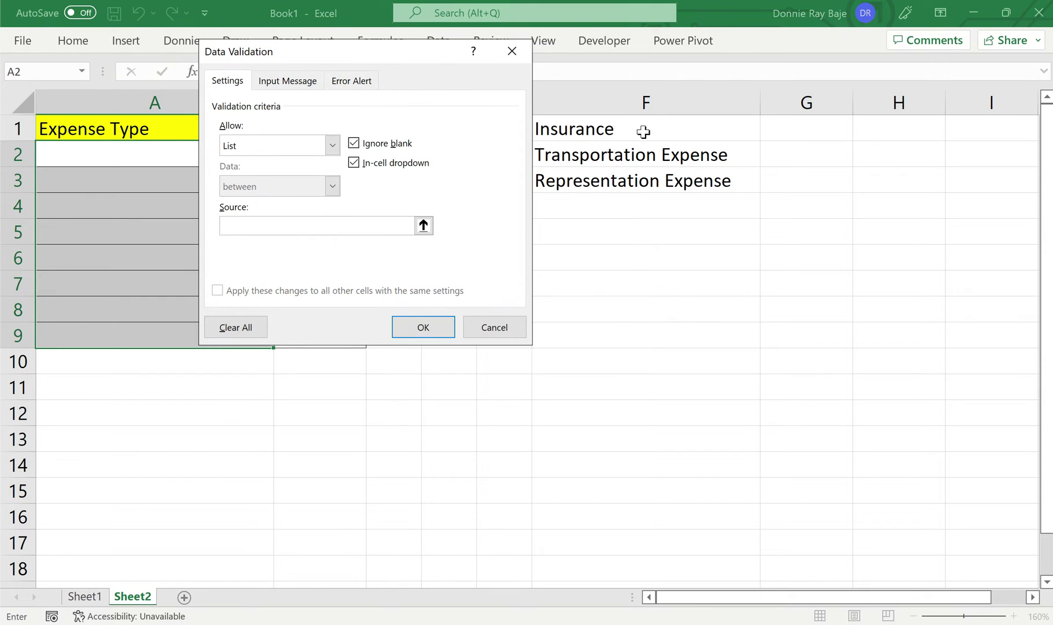
left_click(643, 133)
left_click_drag(643, 133, 665, 166)
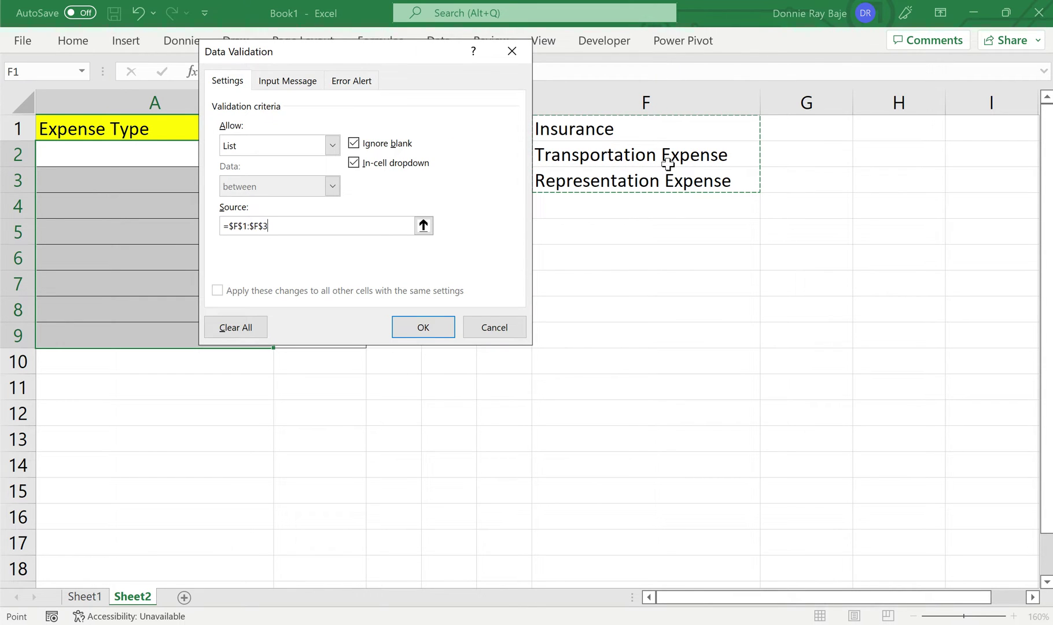
left_click(435, 326)
left_click(235, 155)
left_click(282, 159)
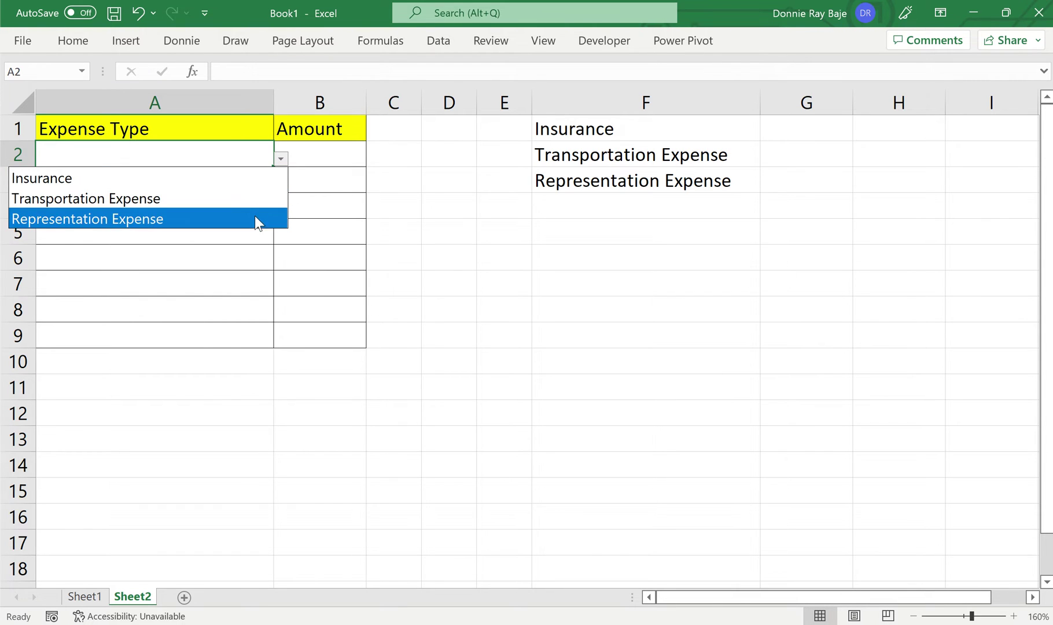
Pick Insurance in A2, add Repairs in F4, and check A2's drop-down list.
left_click(260, 178)
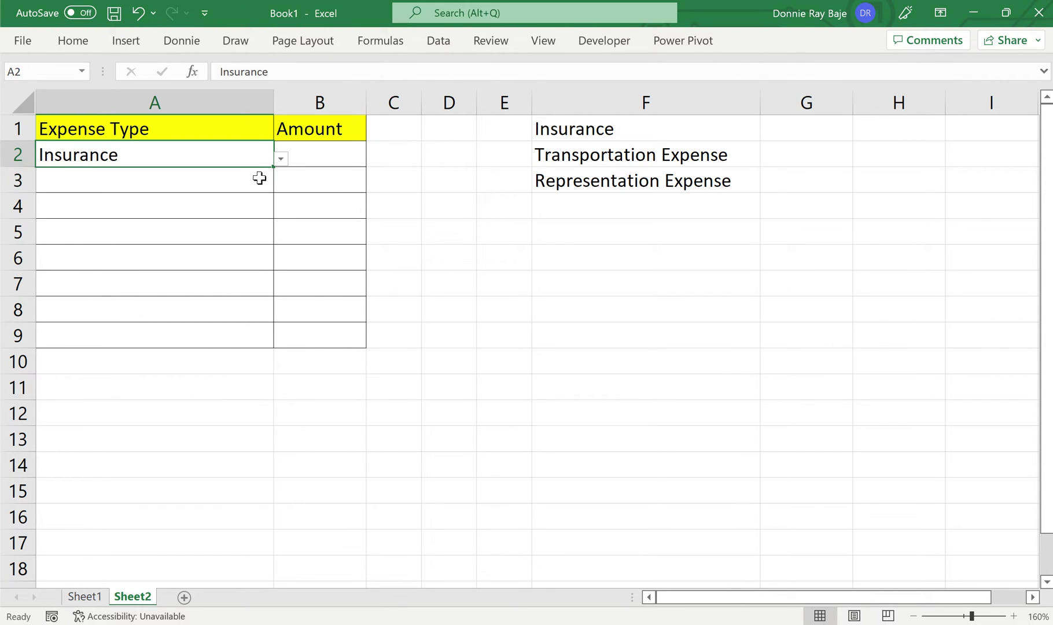
left_click(246, 198)
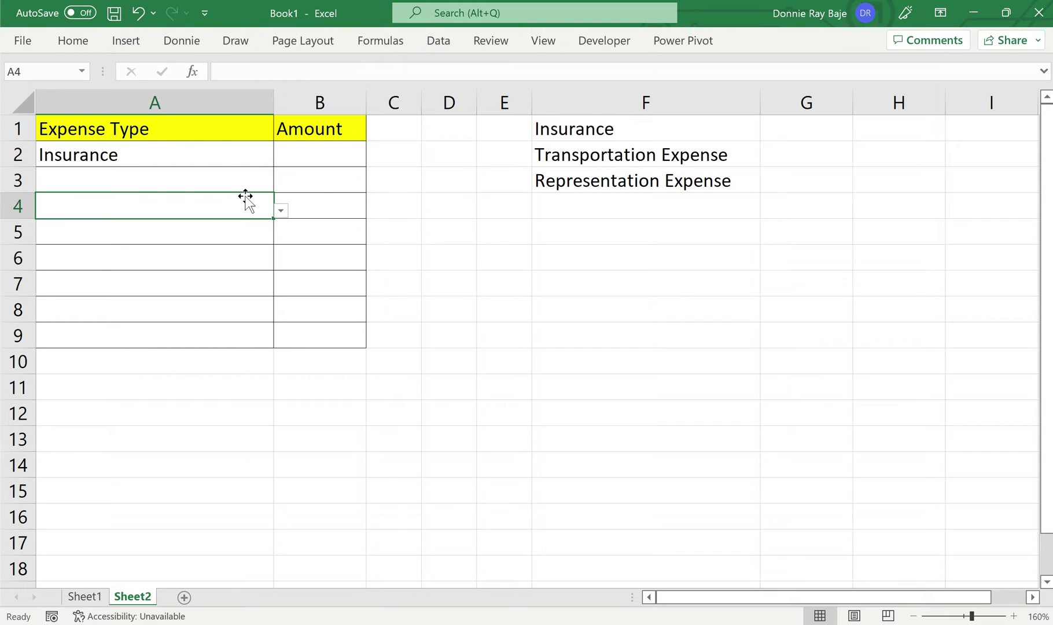
left_click(632, 205)
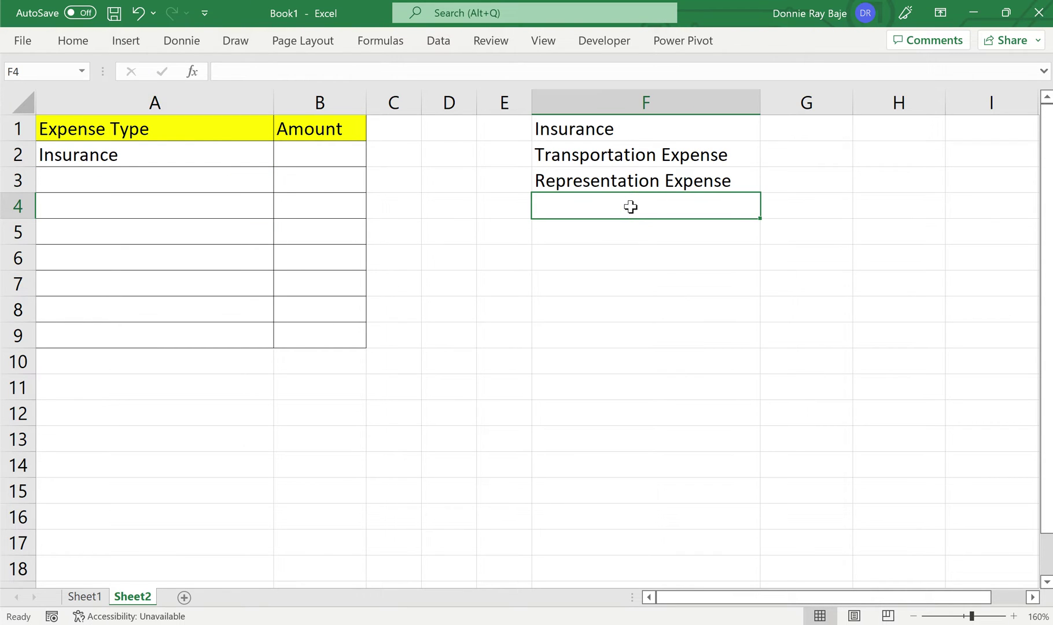
type("Repairs")
key("Return")
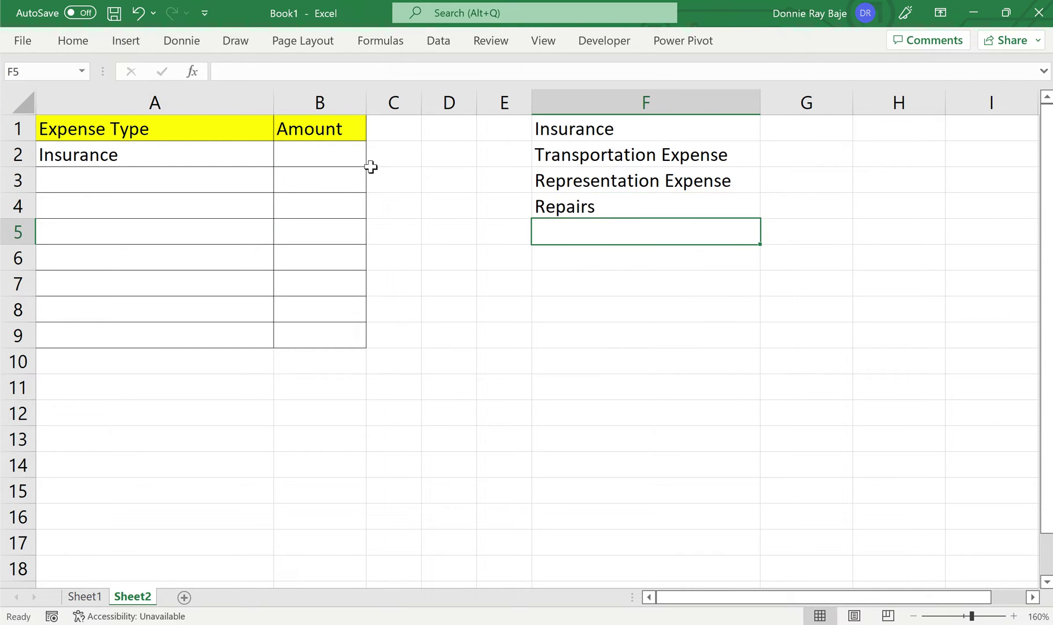
left_click(262, 154)
left_click(281, 157)
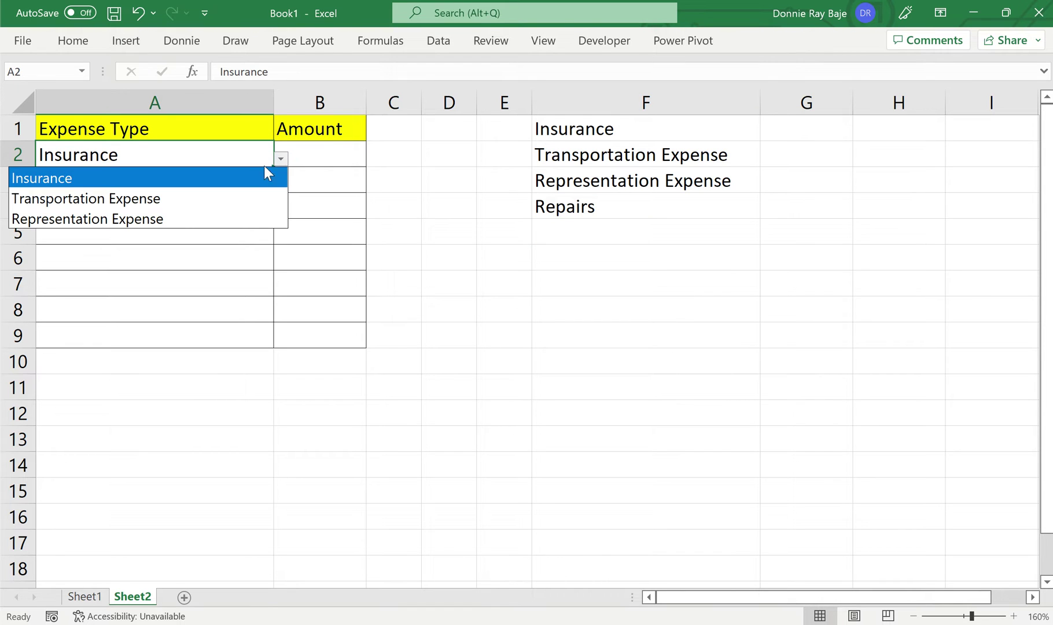
left_click(219, 160)
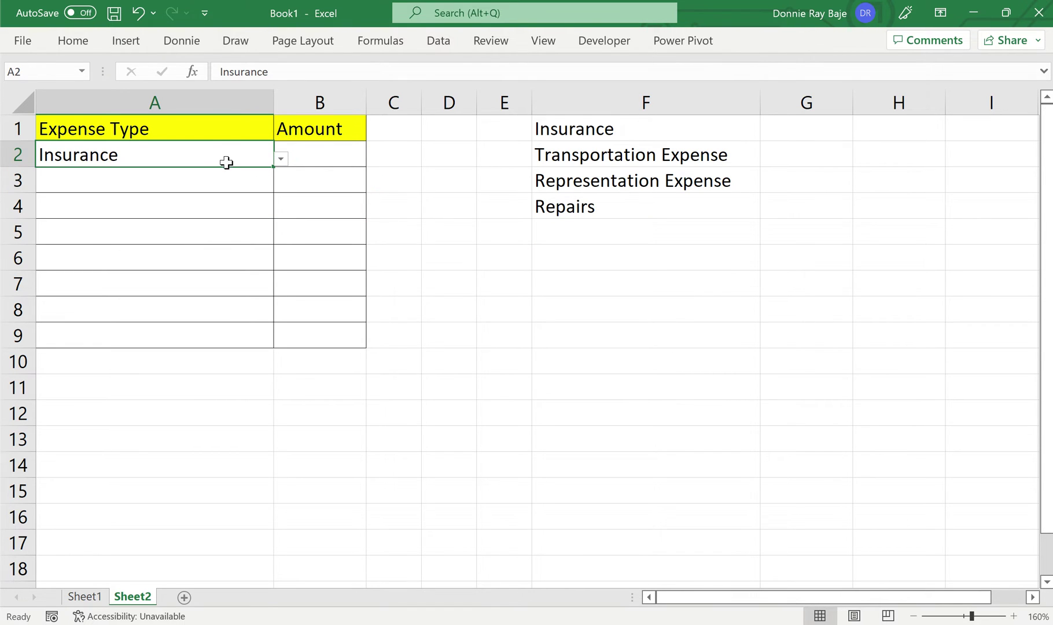
Widen the A2:A9 validation list source to =$F$1:$F$10.
left_click_drag(219, 151, 211, 331)
left_click(449, 38)
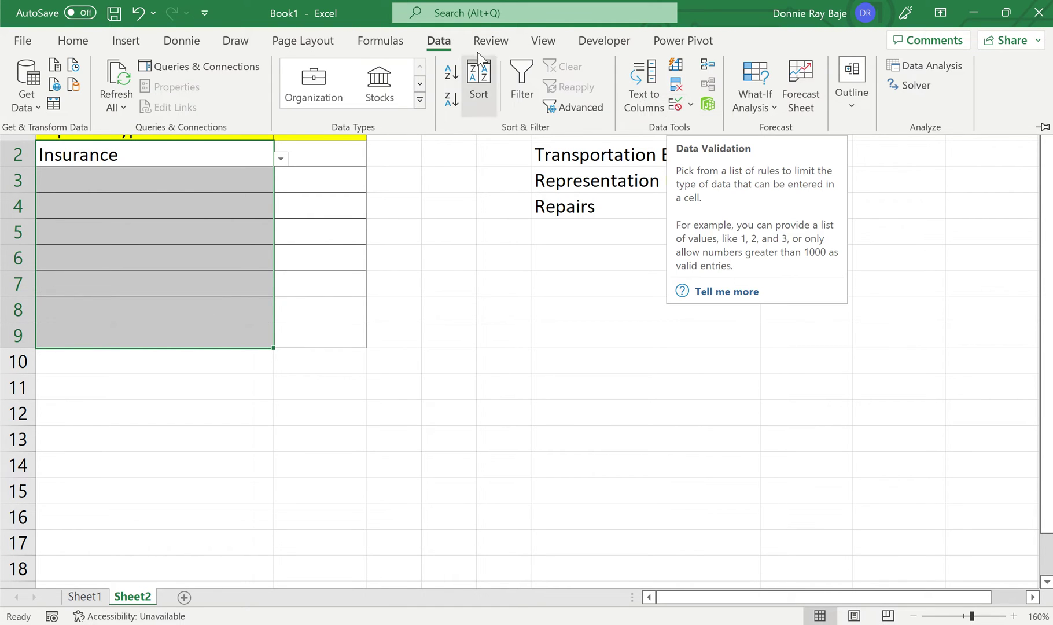
left_click(676, 107)
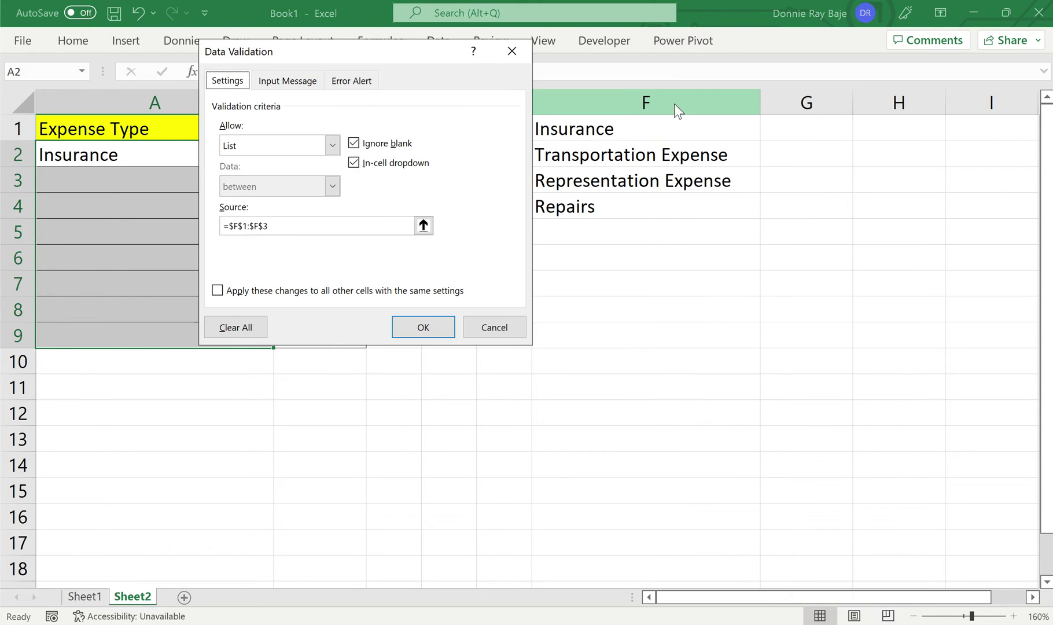
left_click(310, 227)
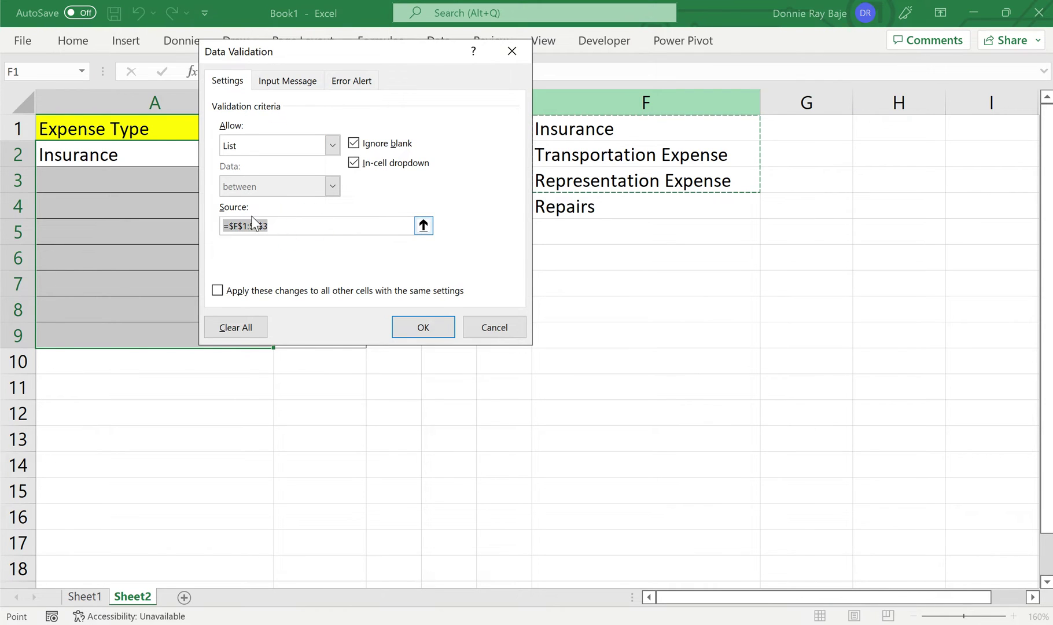
double_click(310, 227)
left_click(670, 133)
left_click_drag(670, 133, 668, 202)
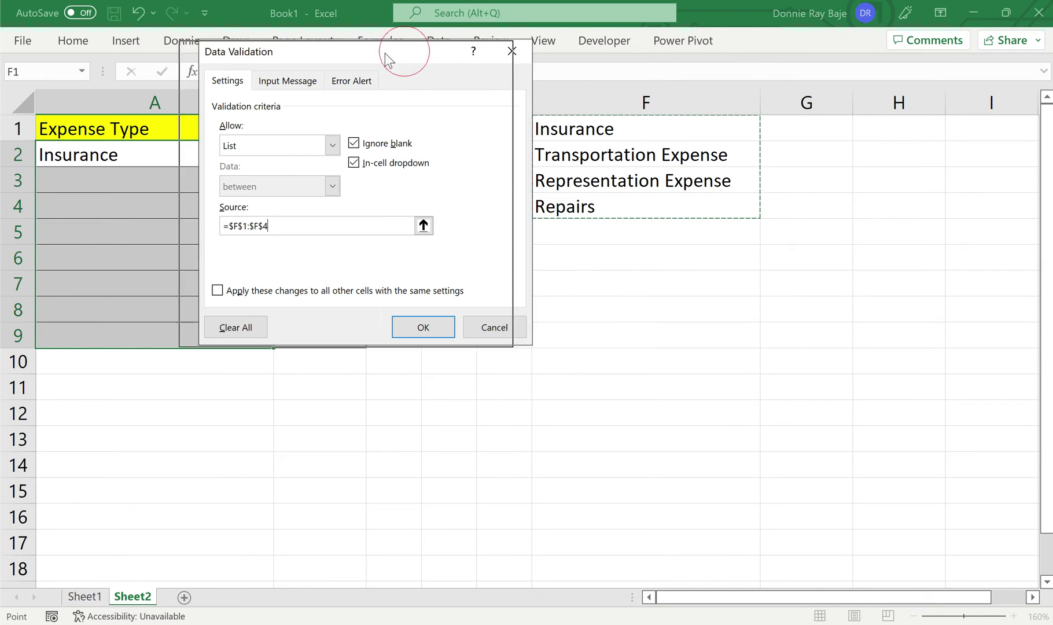
left_click_drag(403, 60, 321, 65)
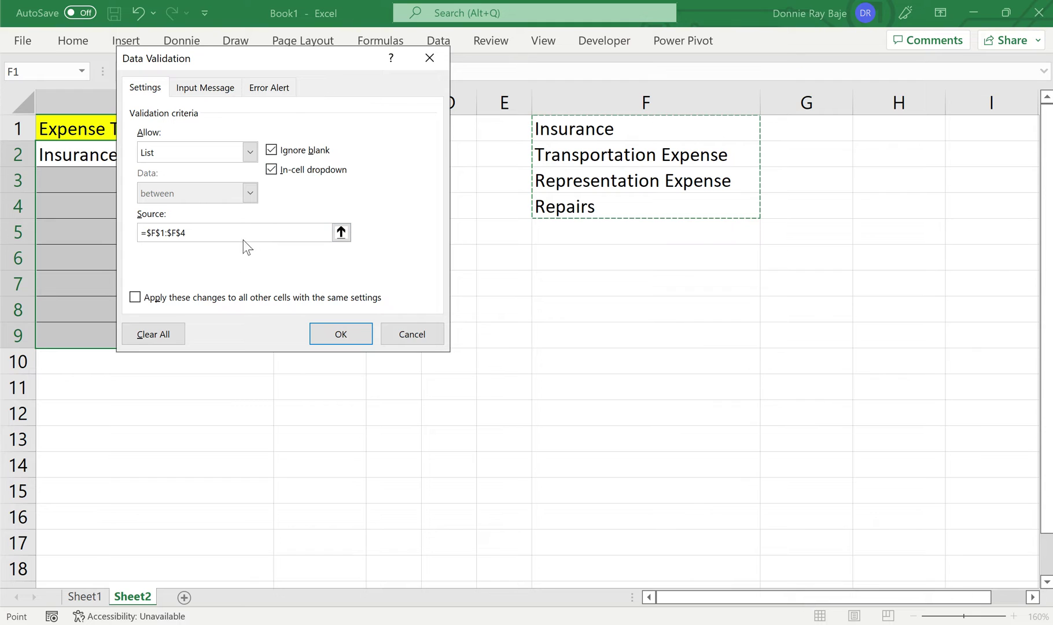
left_click_drag(211, 235, 131, 233)
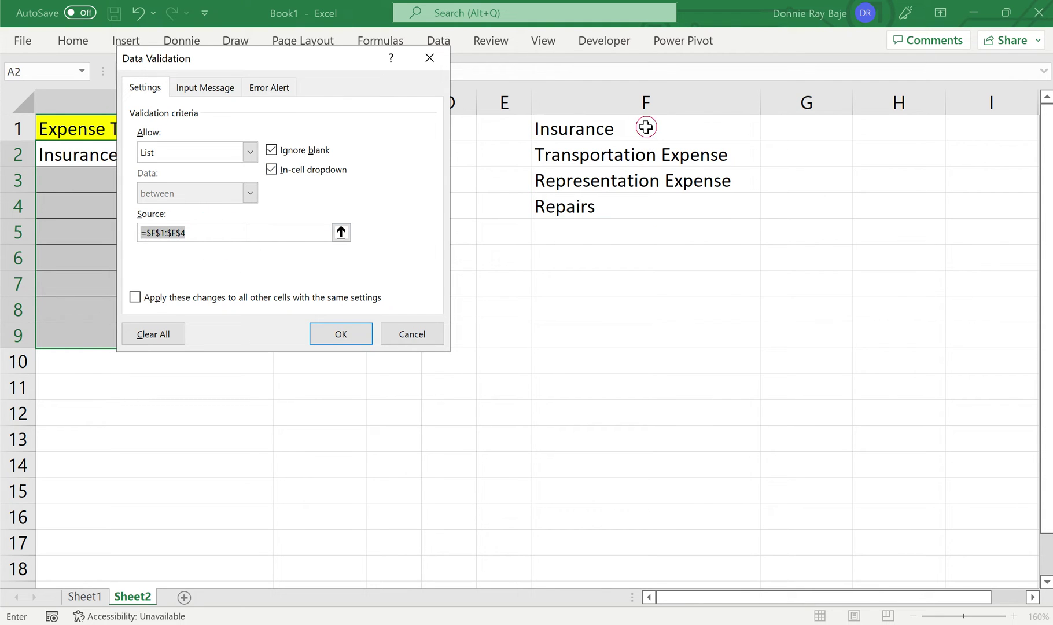
left_click_drag(648, 124, 633, 360)
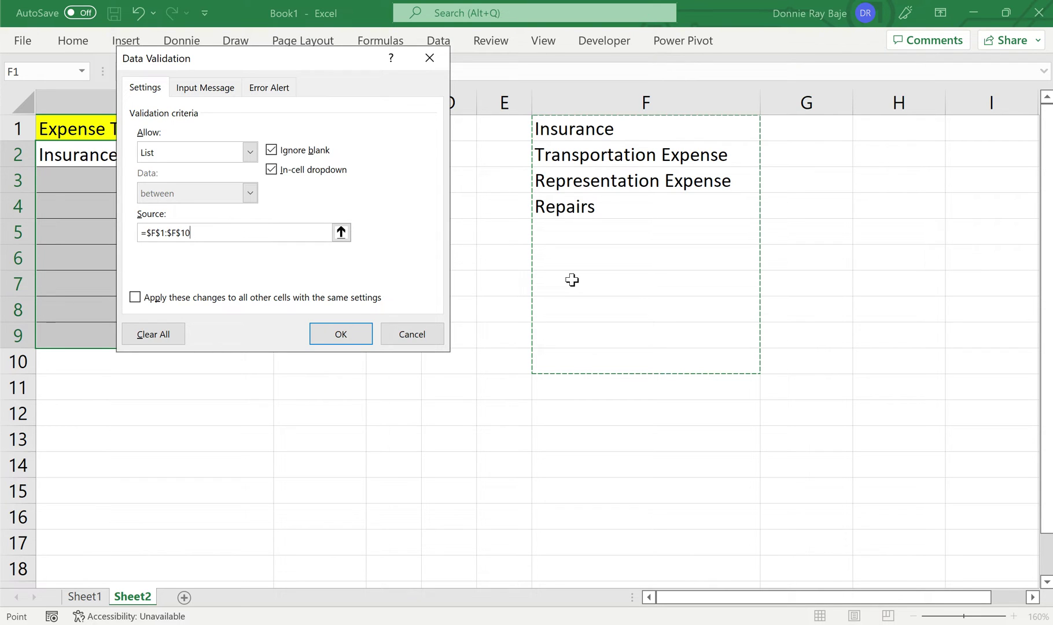
left_click(340, 335)
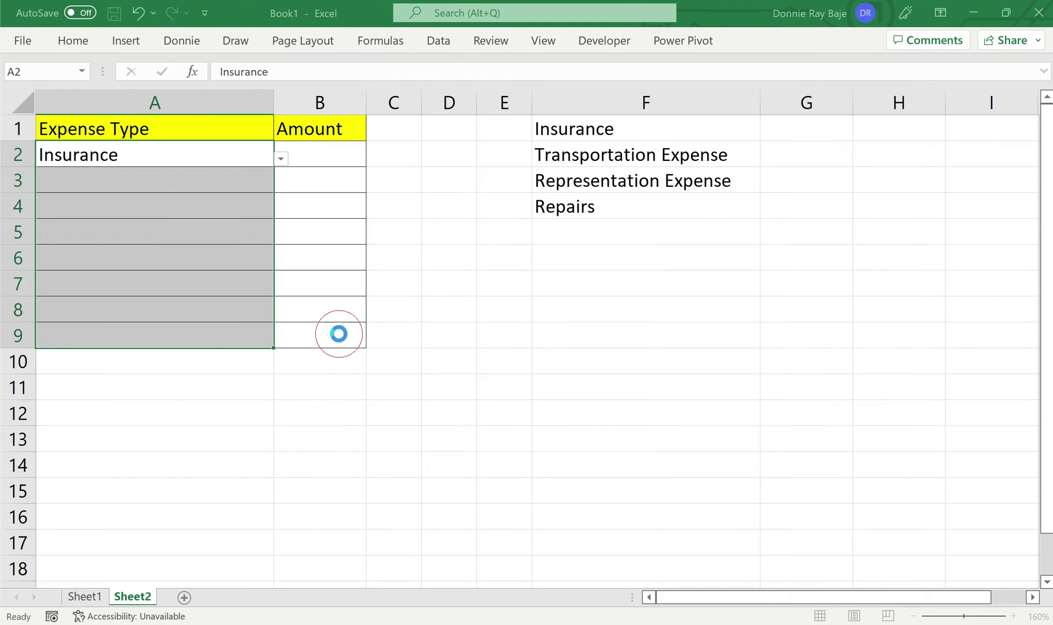
Enter Taxes as a new expense type in F5.
left_click(250, 177)
left_click(280, 186)
mouse_move(275, 254)
left_mouse_down()
mouse_move(278, 226)
mouse_move(276, 272)
left_mouse_up()
left_click(613, 228)
left_click(615, 231)
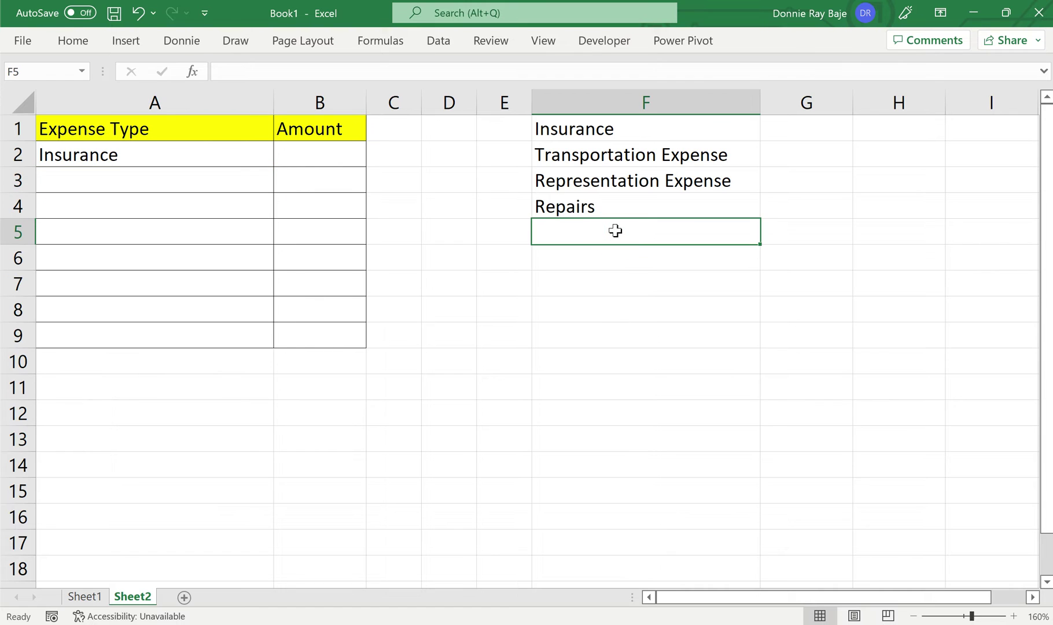
type("Taxes")
key("Return")
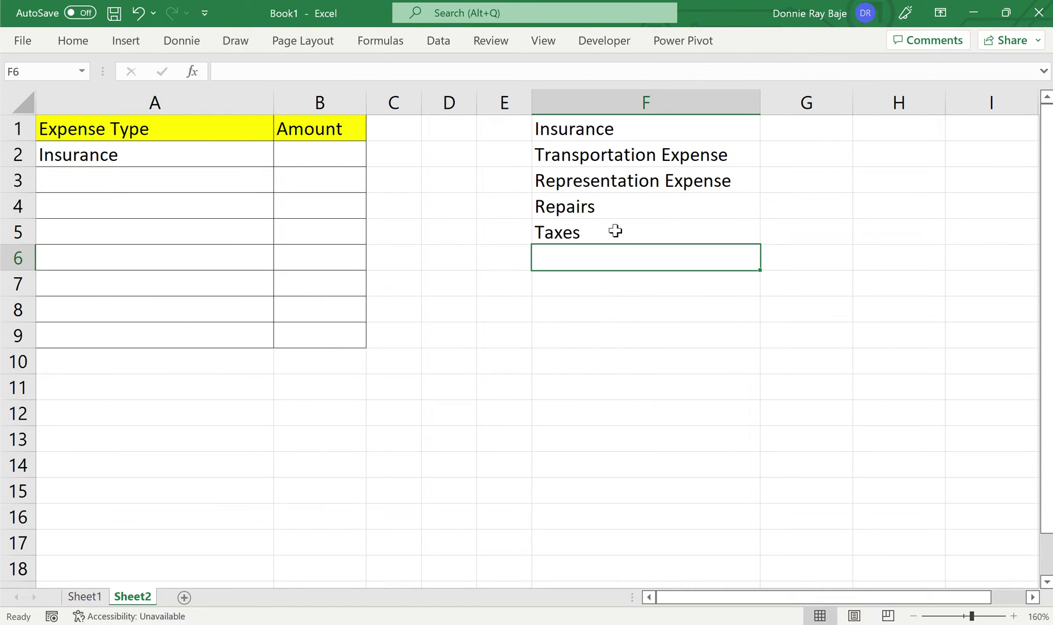
Check that A3's drop-down now includes Taxes, closing it without choosing.
left_click(208, 178)
left_click(281, 184)
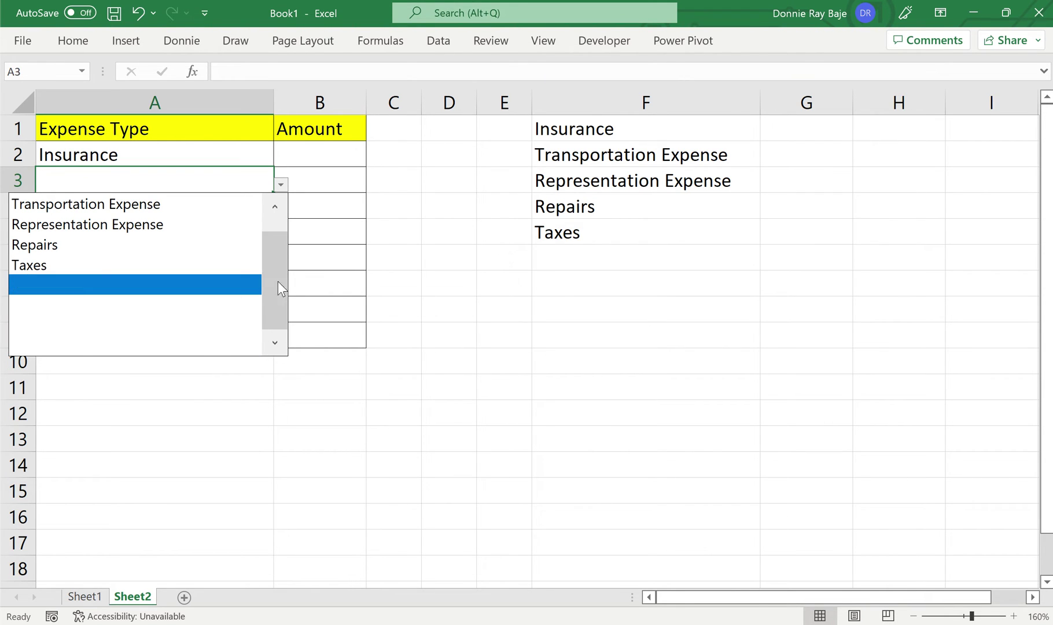
left_click_drag(272, 266, 273, 304)
left_click(159, 284)
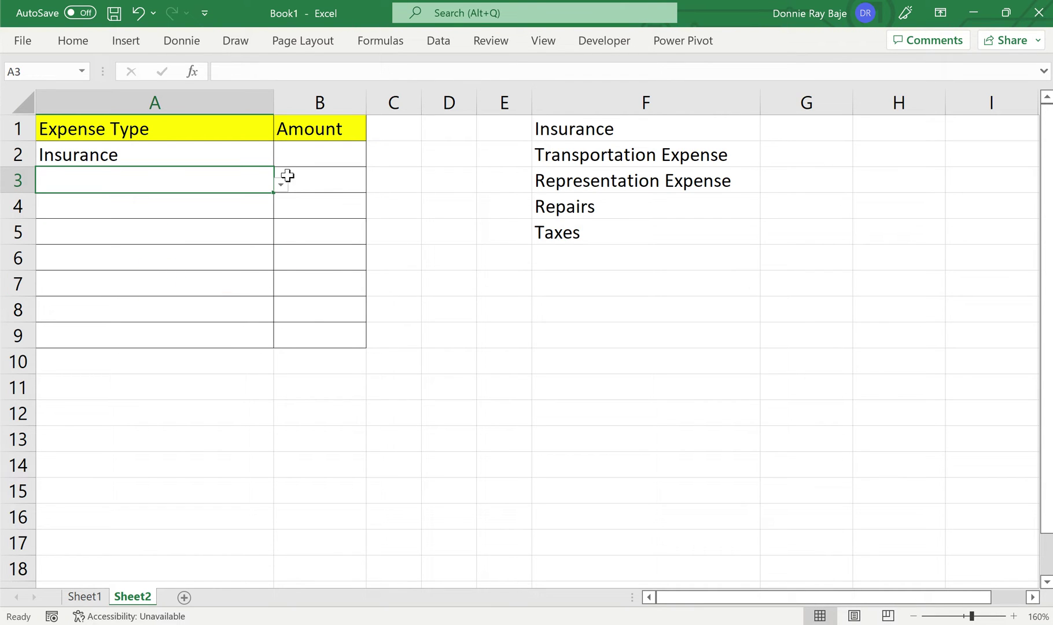
left_click(244, 155)
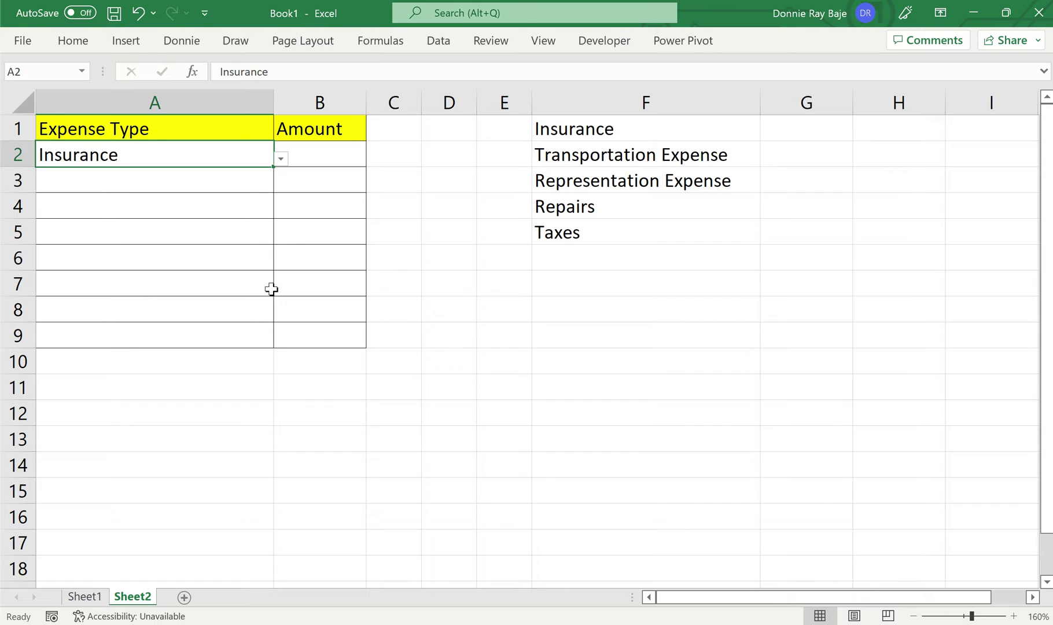
Open a blank Notepad window over the sheet and make it shorter.
left_click(364, 265)
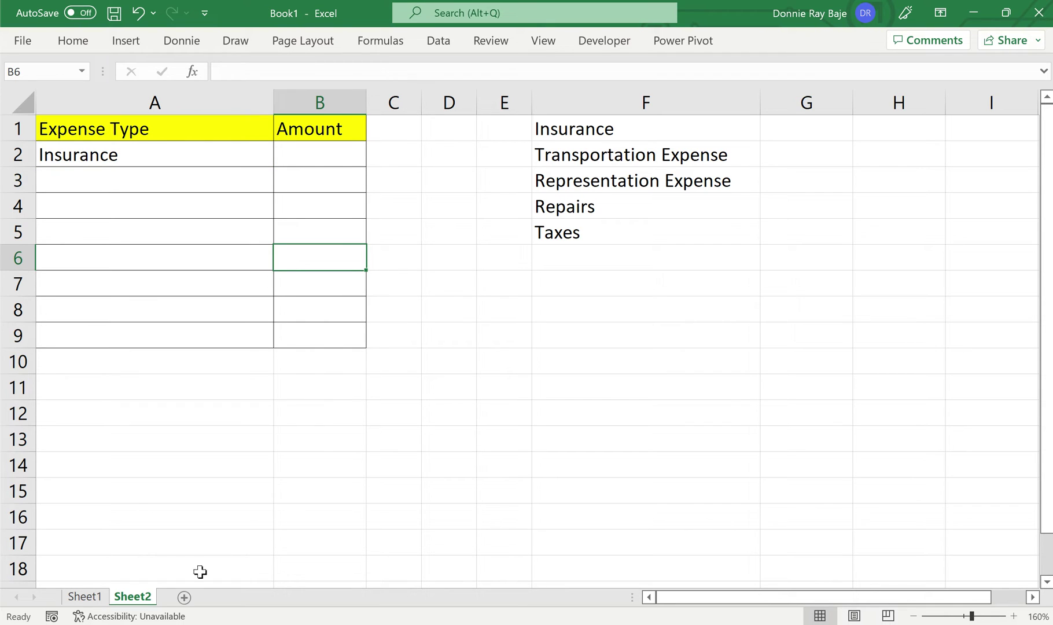
left_click(232, 624)
left_click_drag(430, 283, 433, 345)
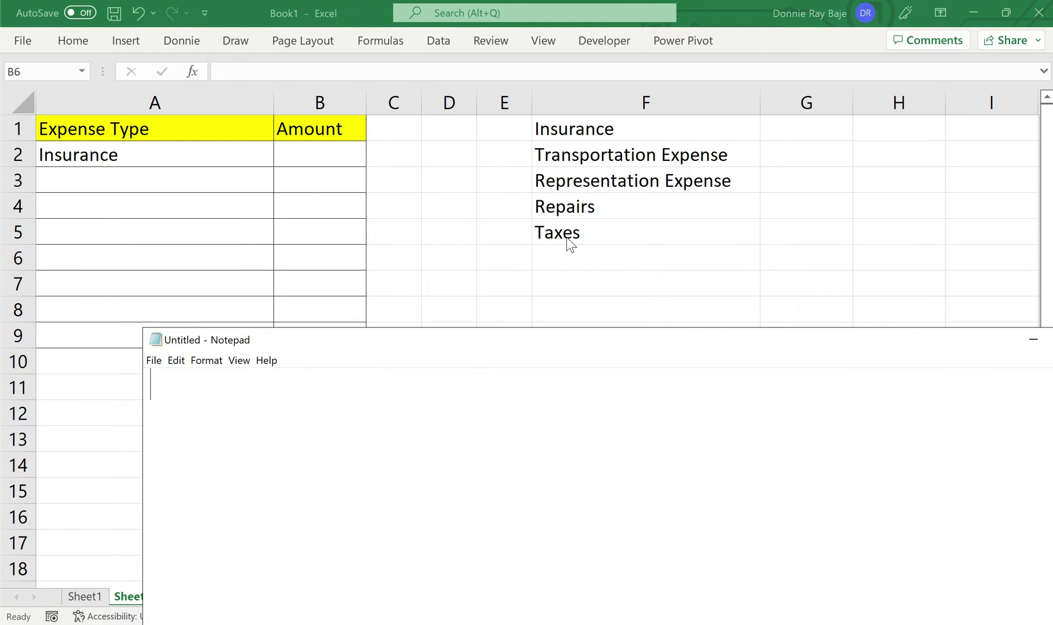
Back in Excel, review the A2:A9 validation source =$F$1:$F$10 and confirm it unchanged.
key("alt+Tab")
left_click_drag(252, 160, 228, 331)
left_click(448, 39)
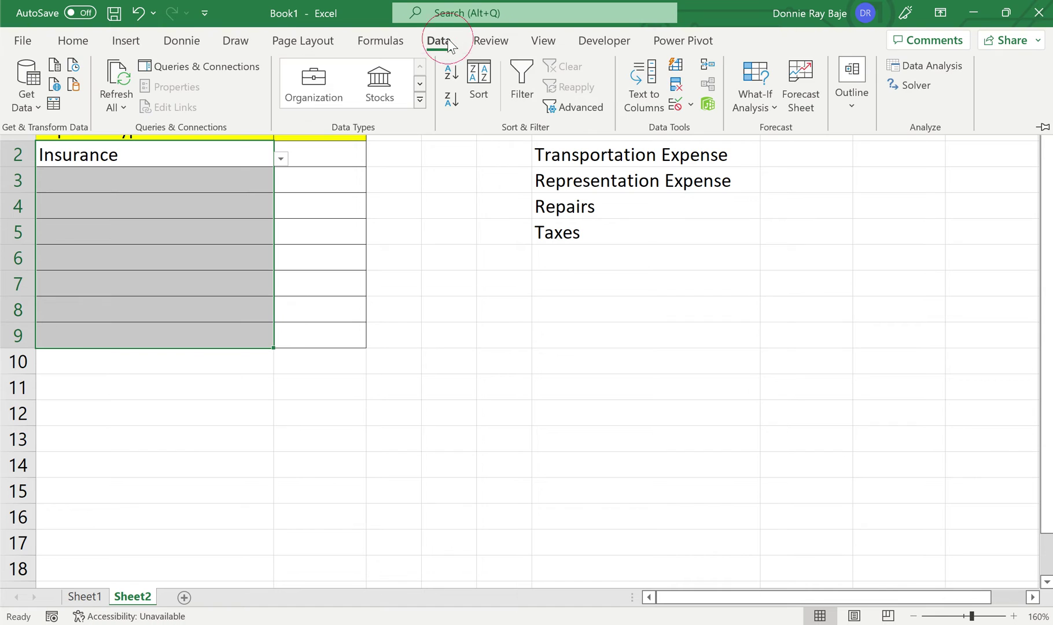
left_click(671, 109)
left_click(199, 231)
left_click_drag(199, 231, 114, 232)
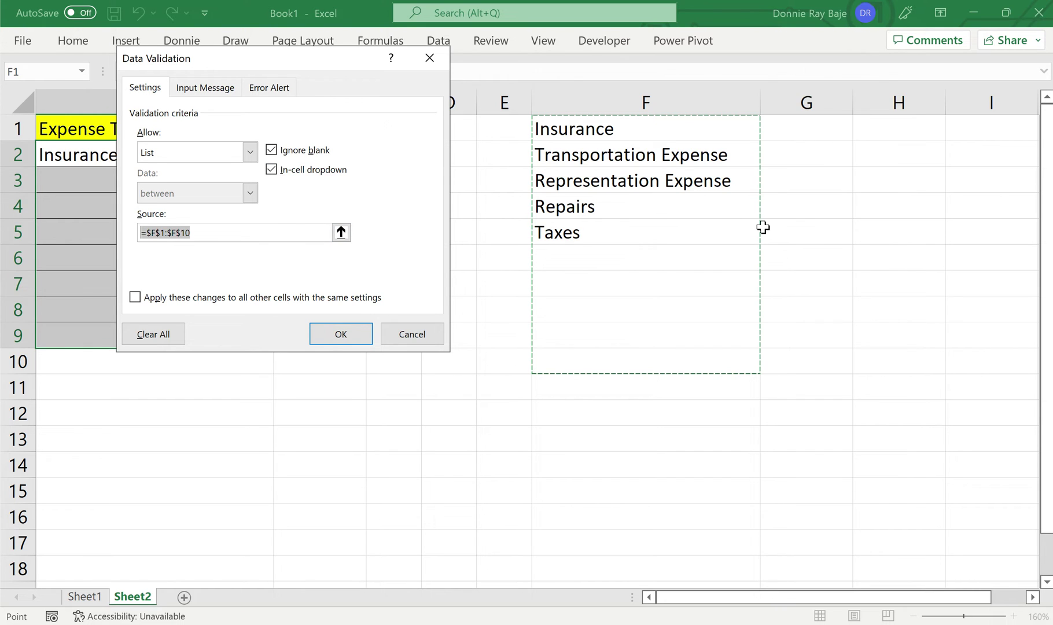
left_click(362, 334)
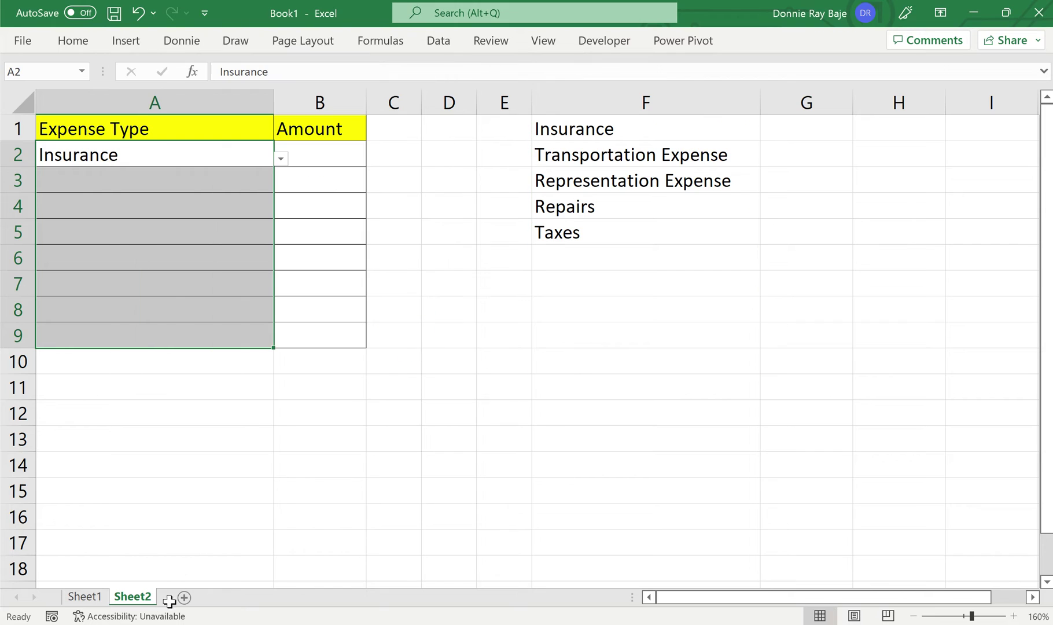
In Notepad, type =OFFSET($F$1, correcting the mistyped exclamation mark.
key("alt+Tab")
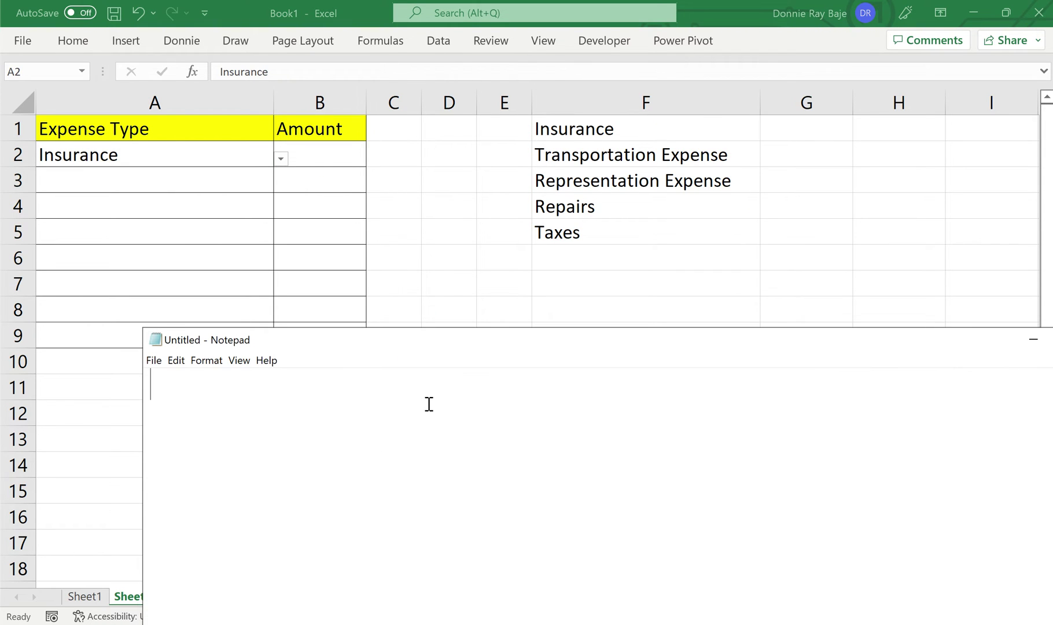
type("=")
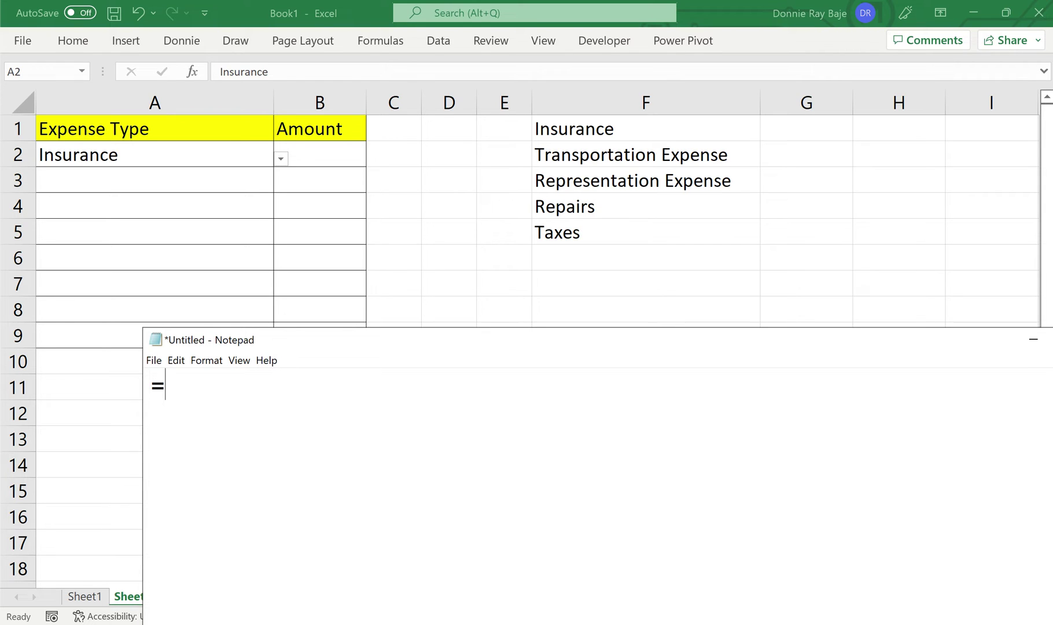
type("OFFSET(")
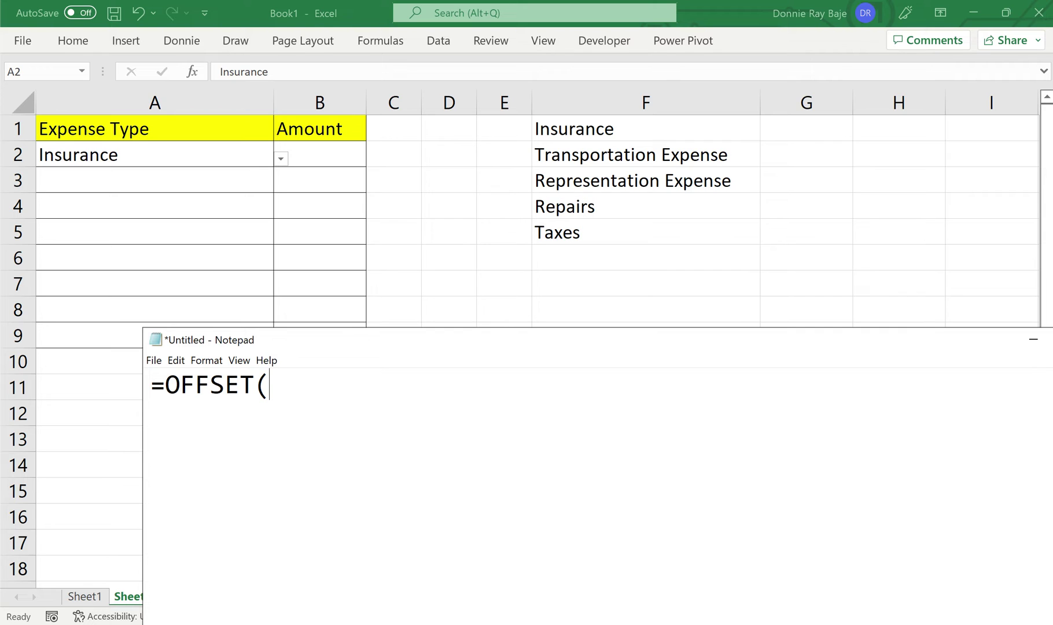
type("$F$!")
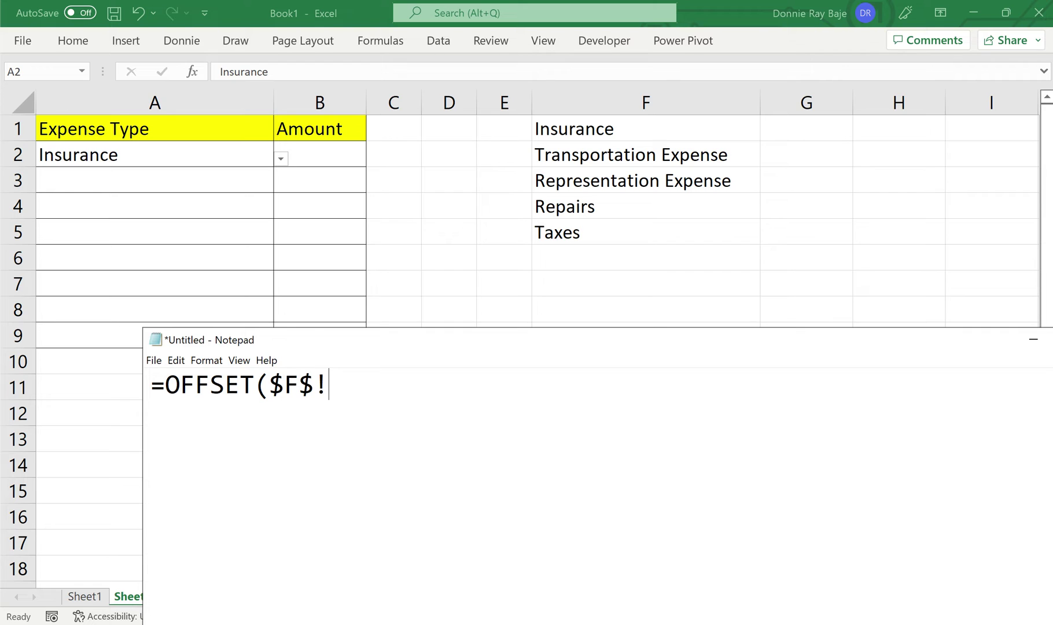
key("BackSpace")
type("1")
Add the 0,0 row and column offsets so the draft reads =OFFSET($F$1,0,0,.
type(",")
type("0,0")
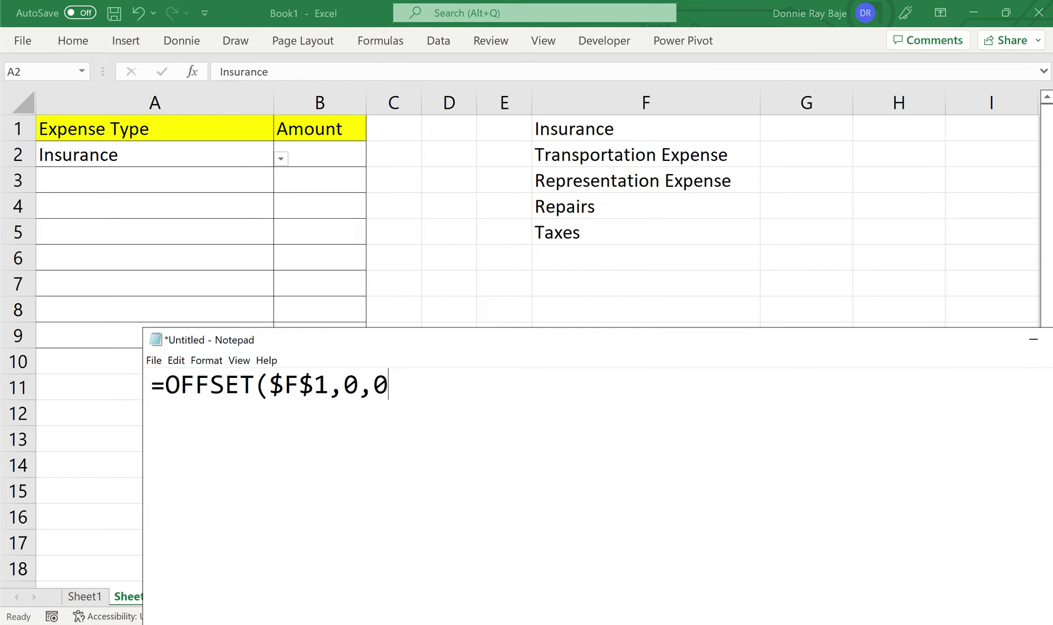
type(",")
Add COUNTA($F:$F) as the height argument after a couple of false starts.
type("COUNTA")
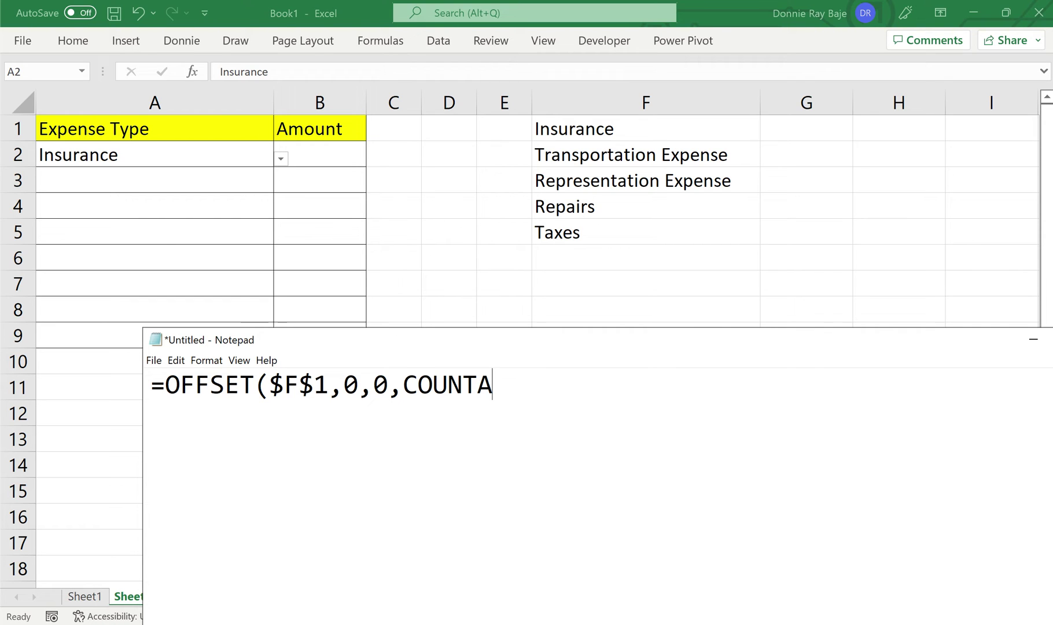
key("BackSpace")
key("BackSpace")
key("BackSpace")
key("BackSpace")
key("BackSpace")
key("BackSpace")
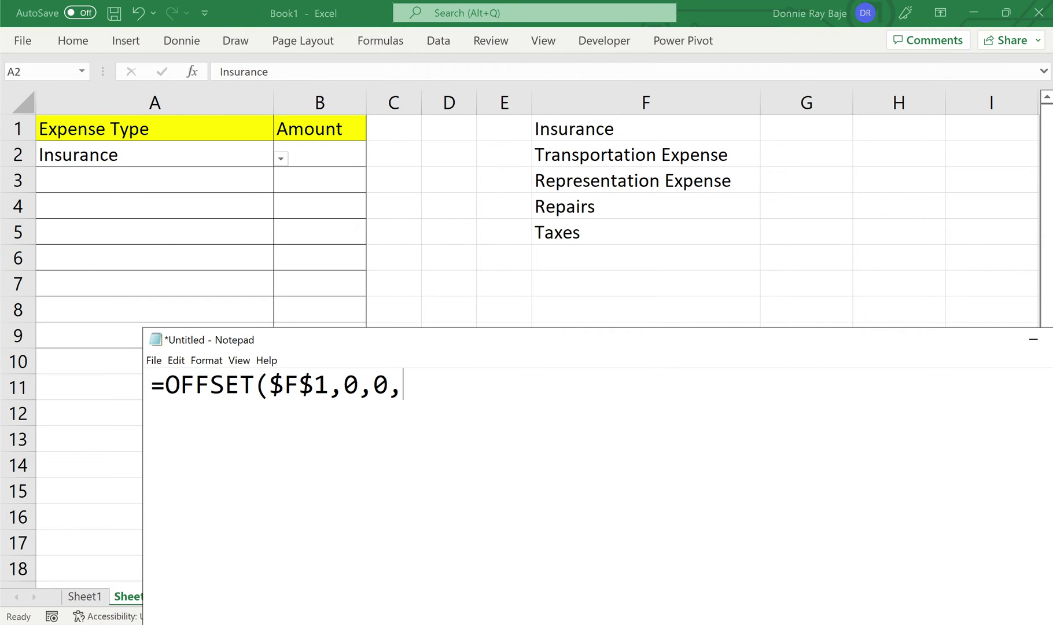
type("5")
key("BackSpace")
type("COUNTA")
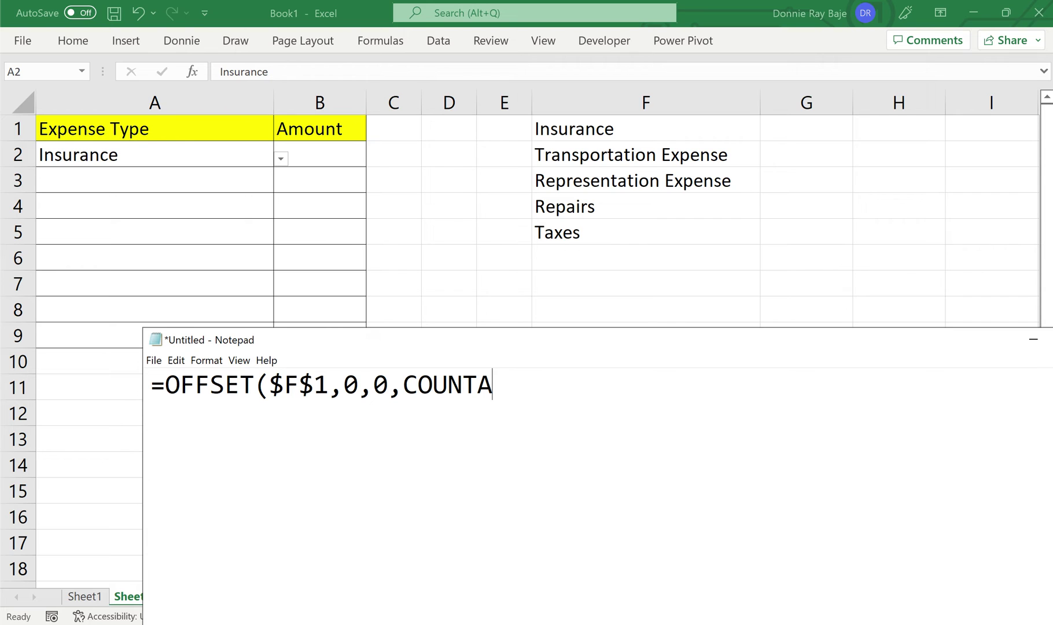
type("($F:$F)")
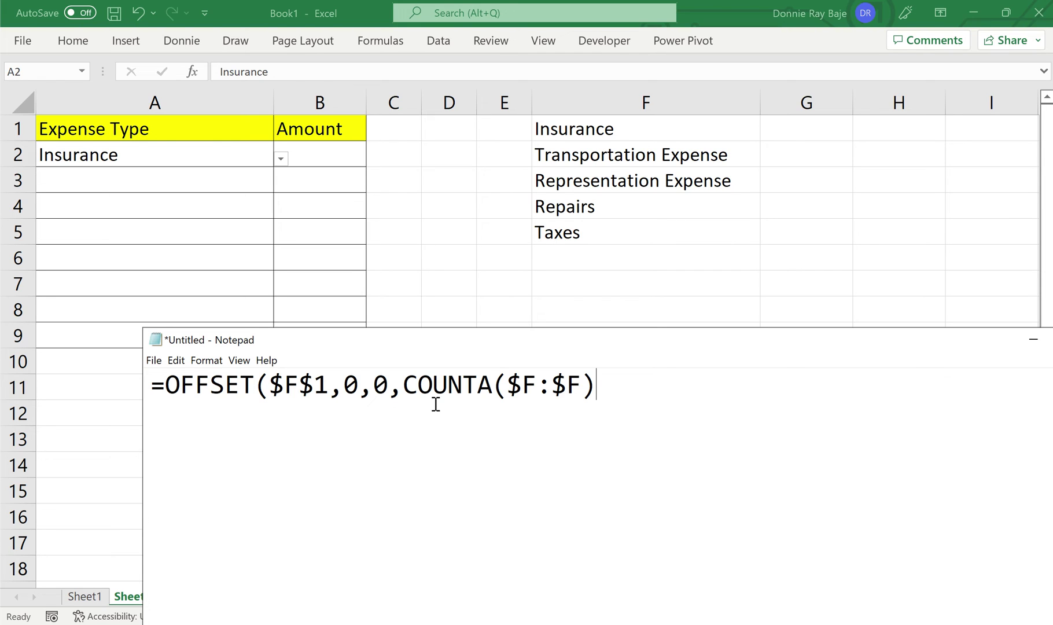
Highlight COUNTA($F:$F) to point it out, then append the width argument ,1.
left_click_drag(403, 386, 612, 376)
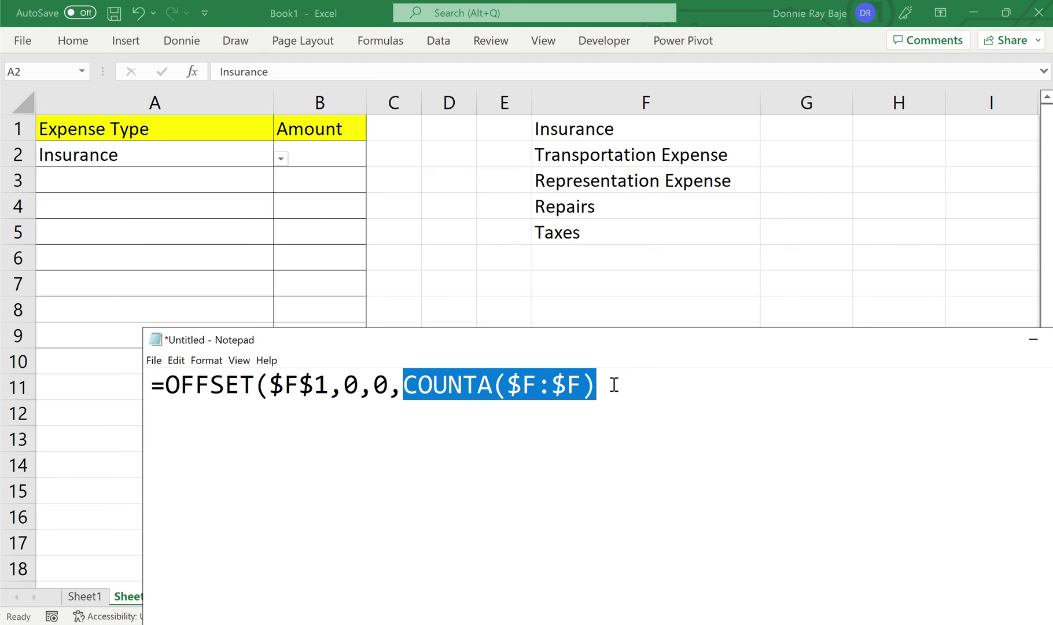
left_click(408, 387)
left_click_drag(408, 387, 604, 386)
left_click(445, 385)
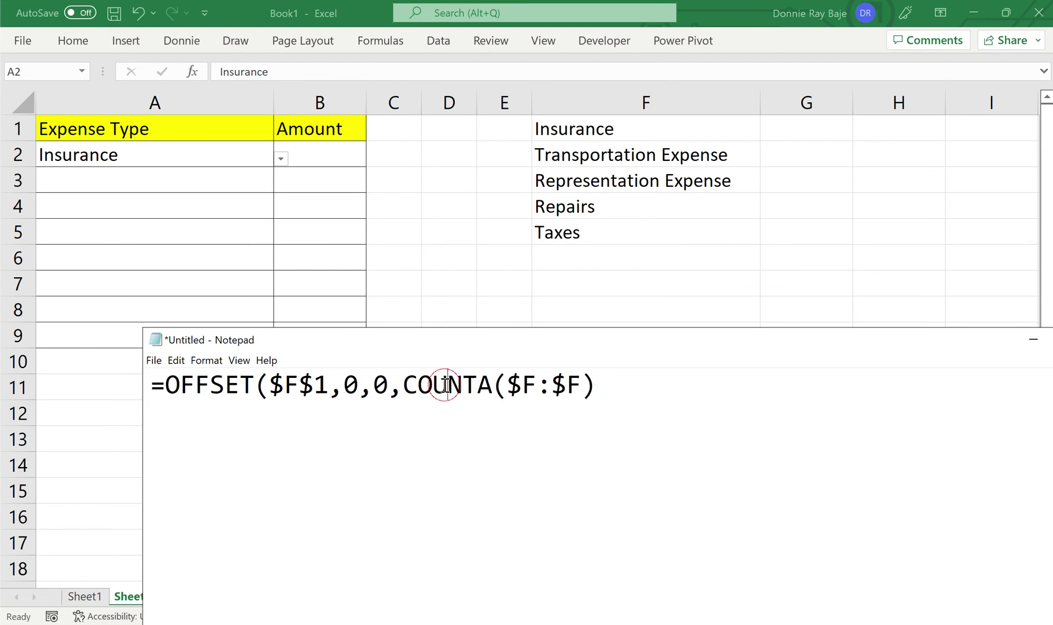
left_click_drag(406, 387, 672, 387)
left_click(649, 386)
left_click_drag(405, 386, 640, 385)
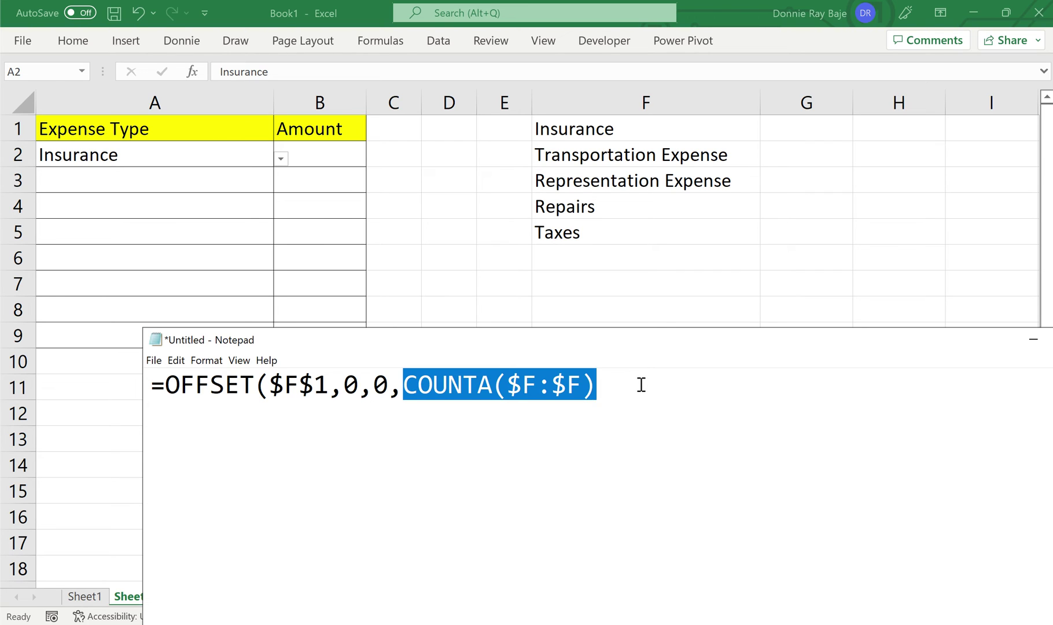
left_click(642, 386)
type(",")
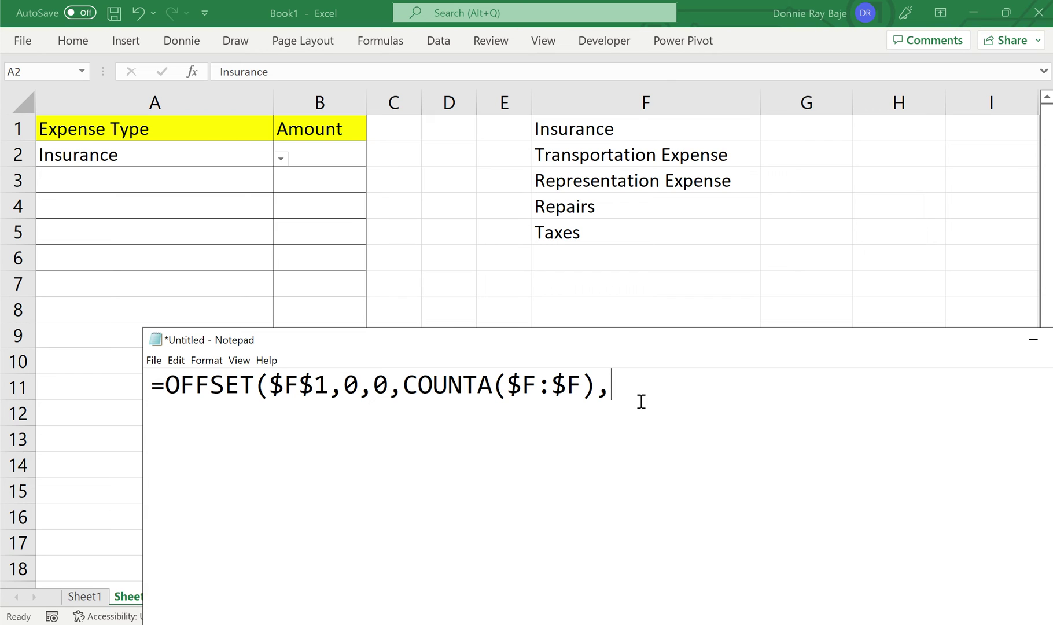
type("1")
Close the formula with a final parenthesis and move the Notepad window right.
double_click(618, 387)
left_click(647, 392)
mouse_move(530, 109)
left_mouse_down()
mouse_move(535, 312)
mouse_move(700, 331)
mouse_move(732, 184)
mouse_move(639, 113)
mouse_move(524, 111)
left_mouse_up()
left_click(568, 313)
double_click(620, 387)
left_click(642, 388)
double_click(614, 386)
left_click(656, 386)
type(")")
left_click_drag(665, 344, 731, 324)
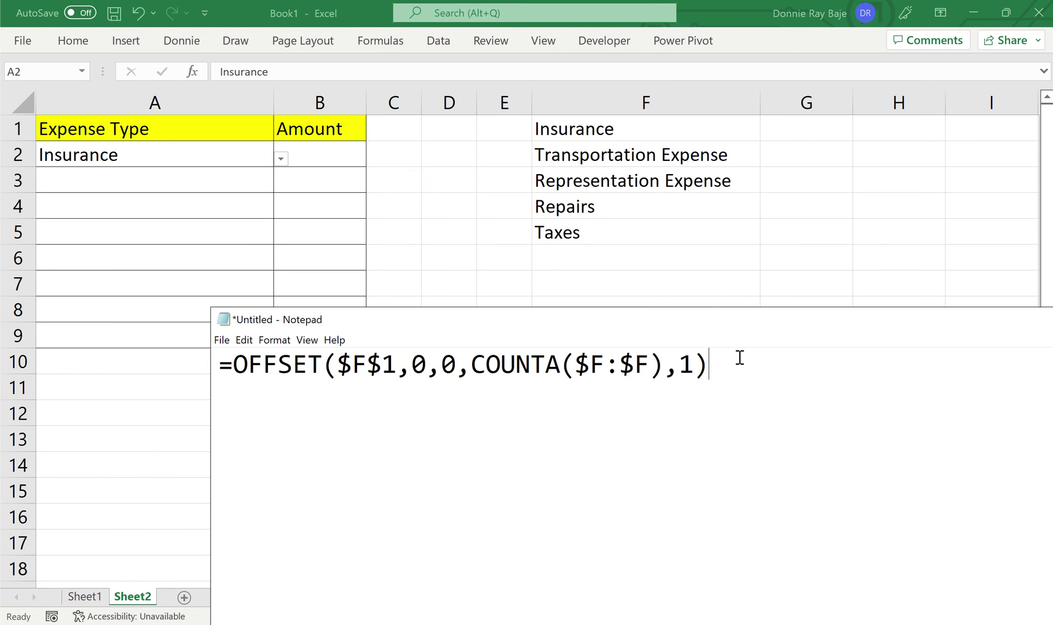
Reopen Data Validation for A2:A9 and select the existing $F$1:$F$10 source.
key("alt+Tab")
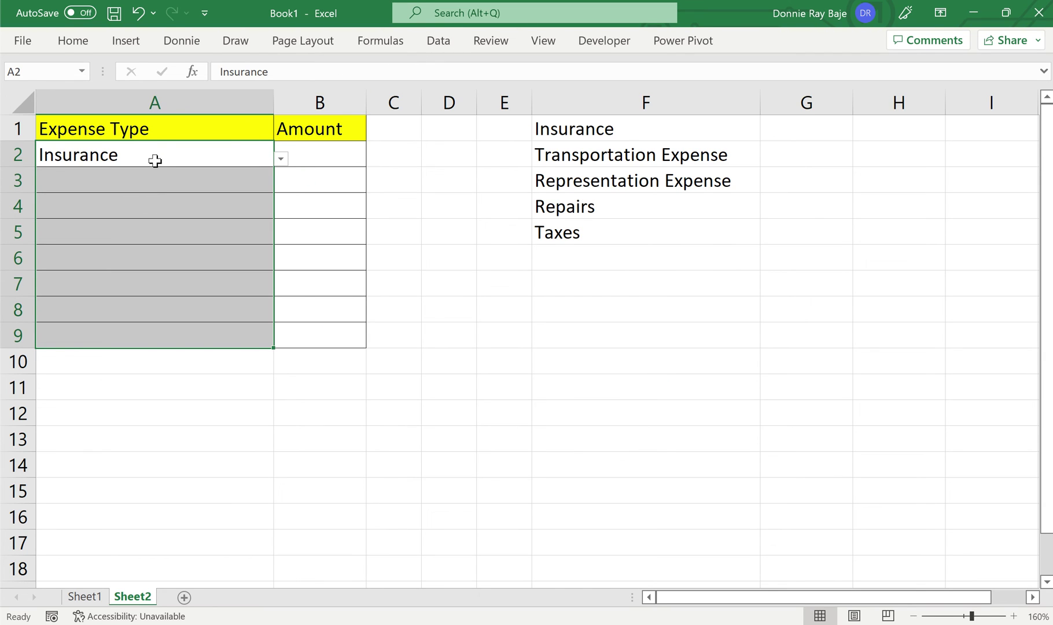
left_click_drag(156, 160, 149, 335)
left_click(438, 41)
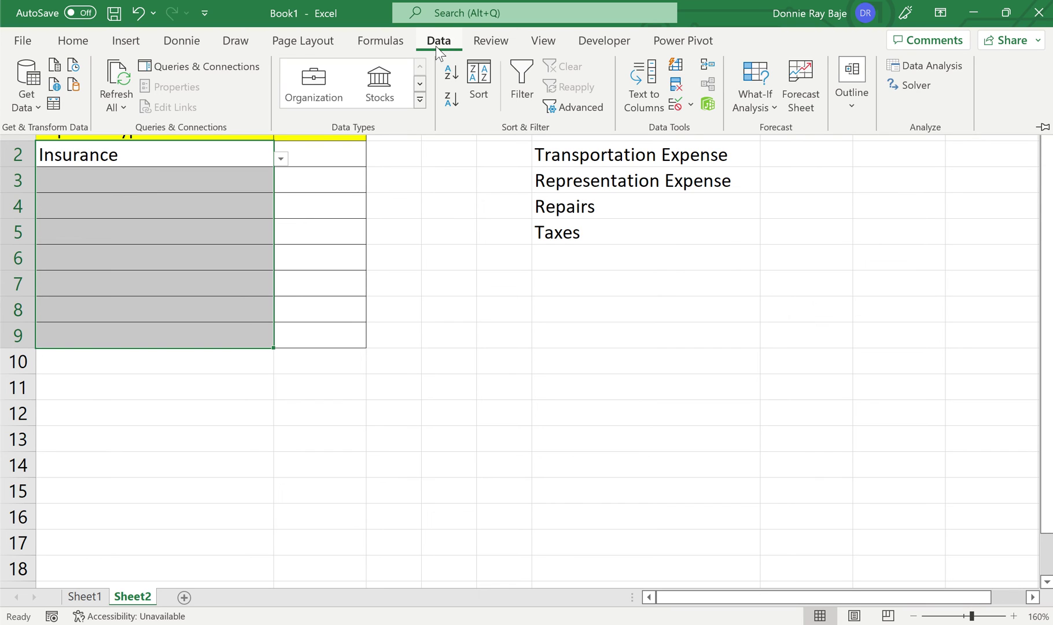
left_click(675, 107)
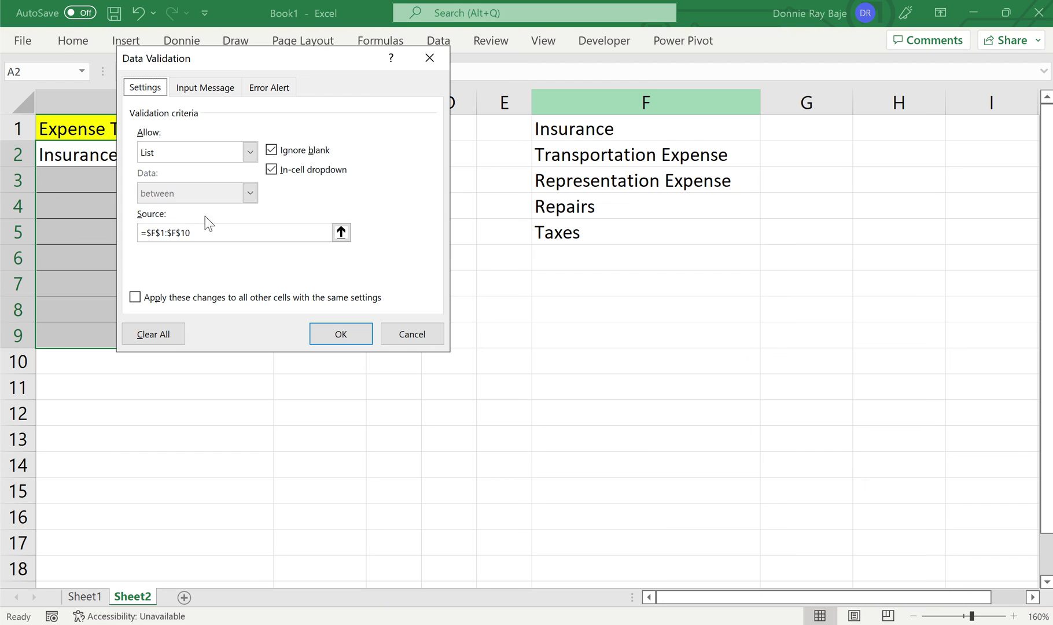
left_click_drag(207, 235, 126, 236)
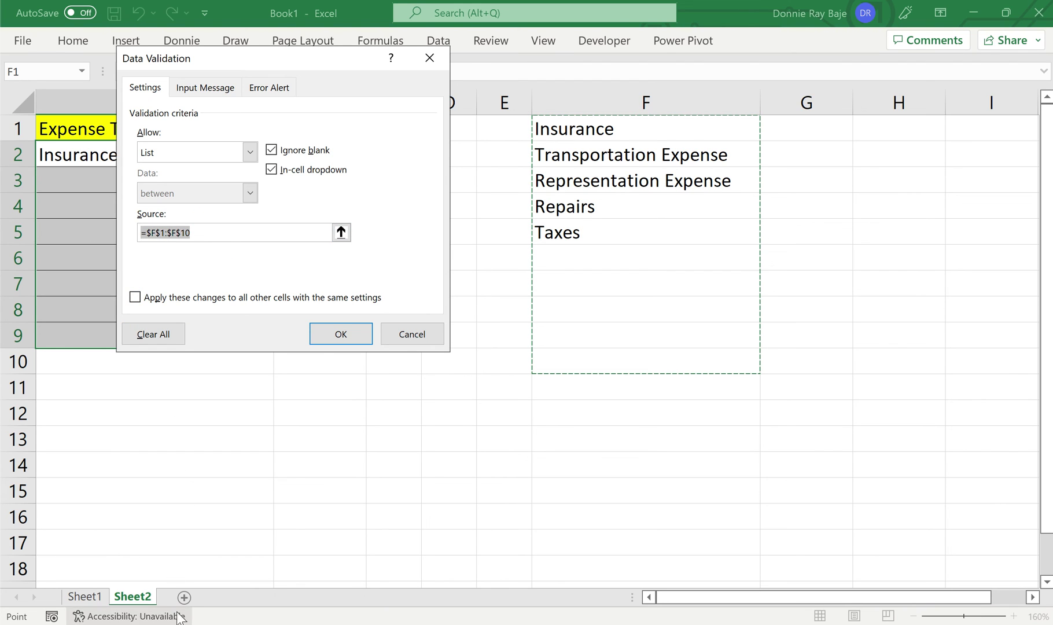
Replace the source with =OFFSET($F$1,0,0,COUNTA($F:$F),1) copied from Notepad and apply it.
key("alt+Tab")
left_click_drag(736, 364, 109, 370)
right_click(347, 371)
left_click(386, 416)
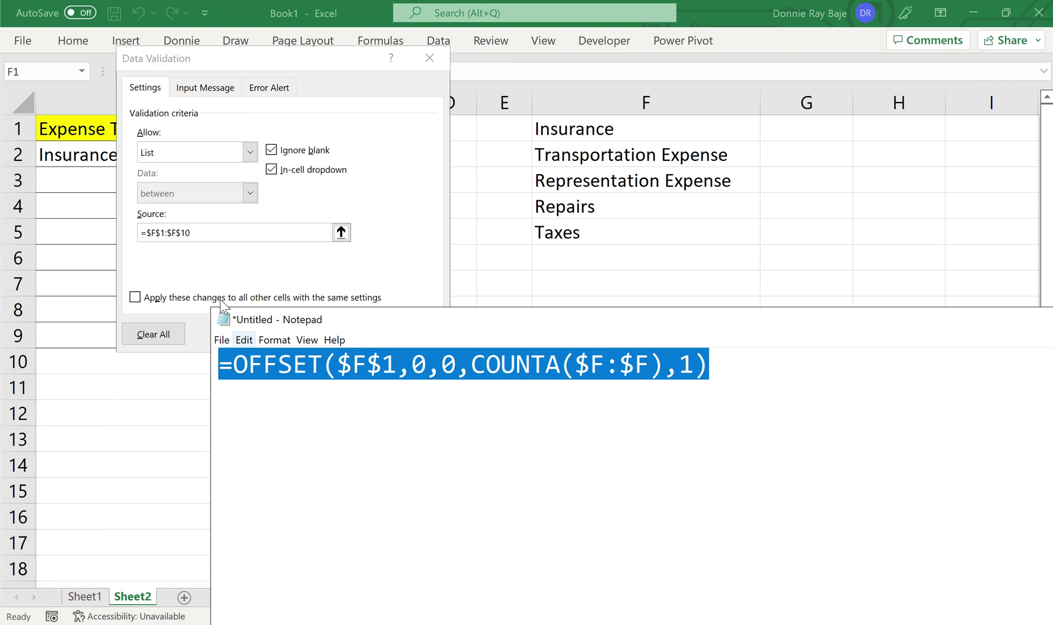
left_click(206, 235)
key("ctrl+a")
key("Delete")
right_click(164, 234)
left_click(201, 283)
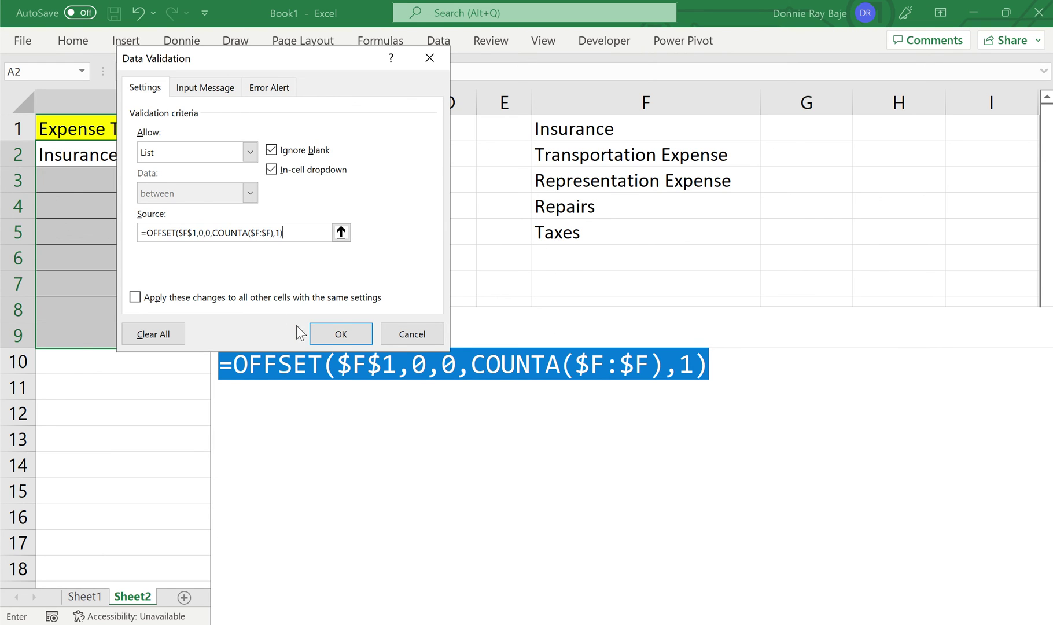
left_click(343, 336)
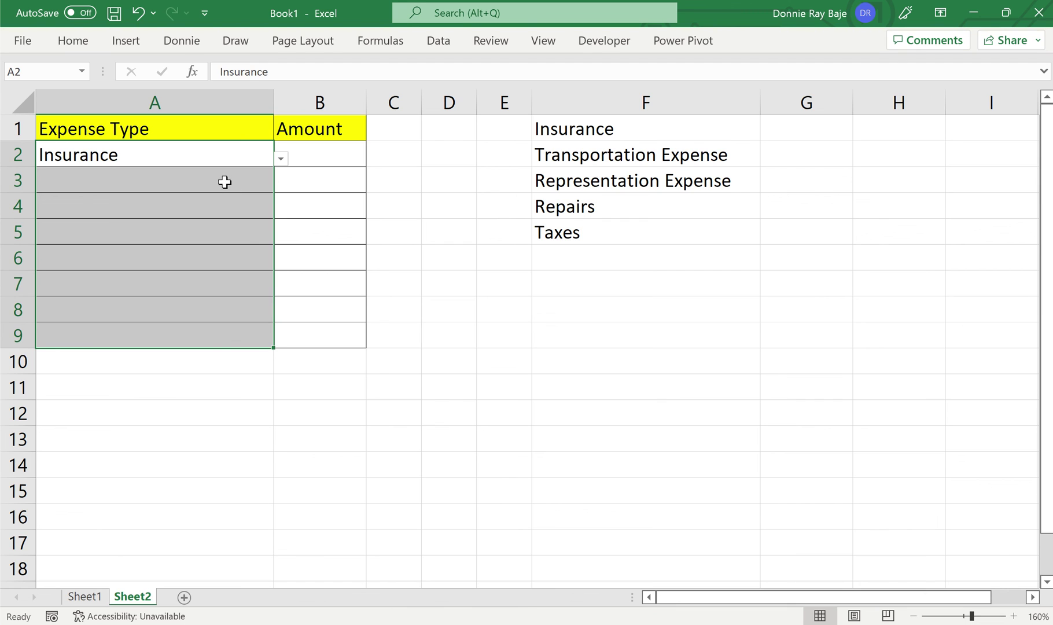
Reselect the whole formula in Notepad, then return to the spreadsheet.
key("alt+Tab")
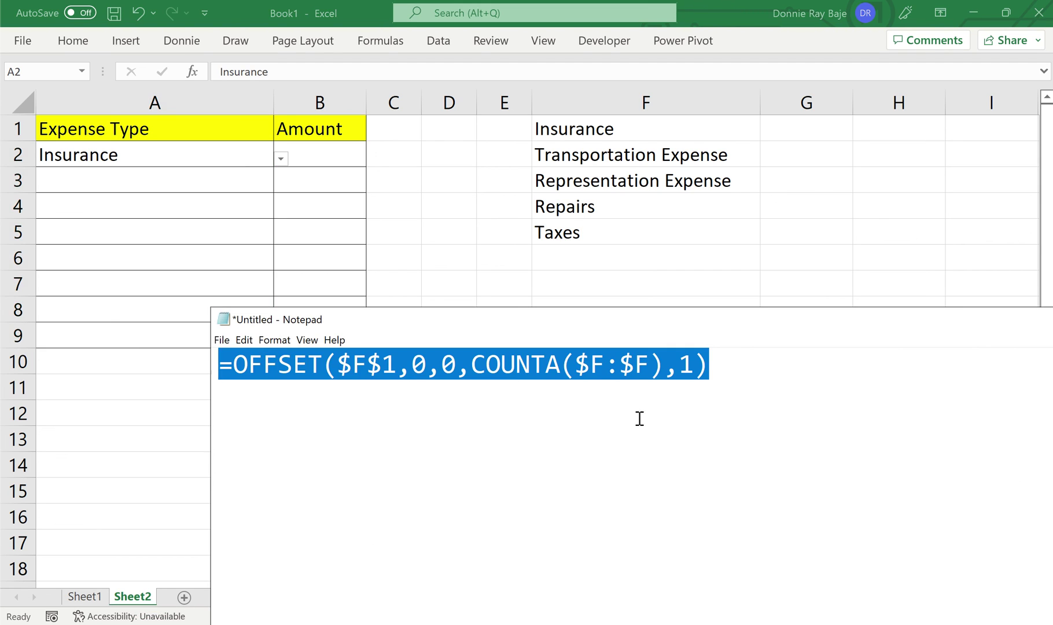
left_click(699, 397)
left_click_drag(733, 369, 12, 359)
key("alt+Tab")
Choose Repairs from cell A3's Expense Type drop-down.
left_click(212, 180)
left_click(280, 185)
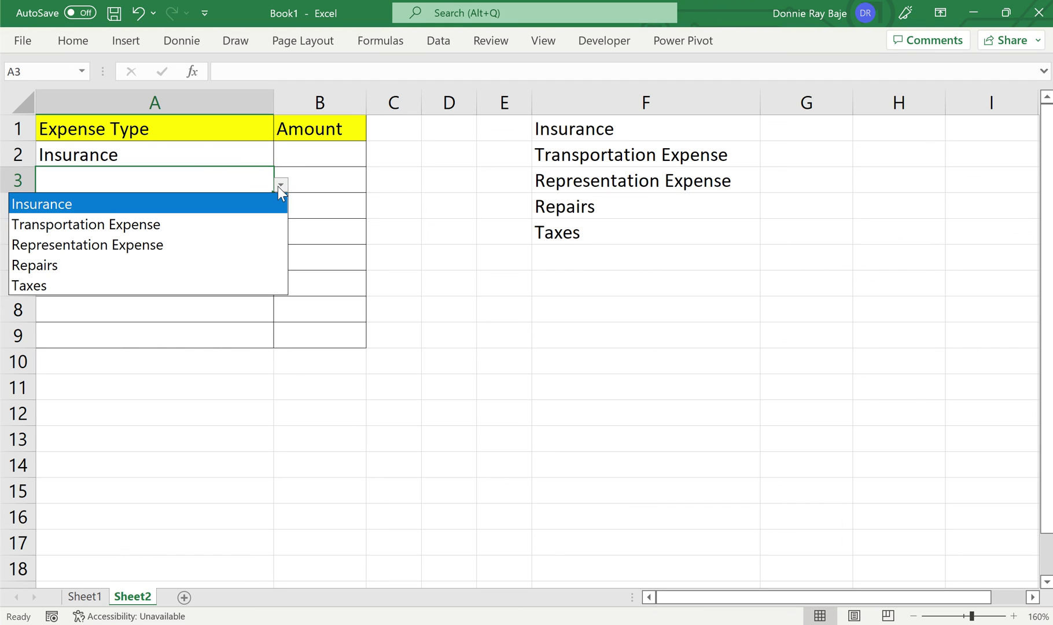
left_click(231, 267)
Enter Meals in F6 and confirm it appears in A4's drop-down list.
left_click(612, 263)
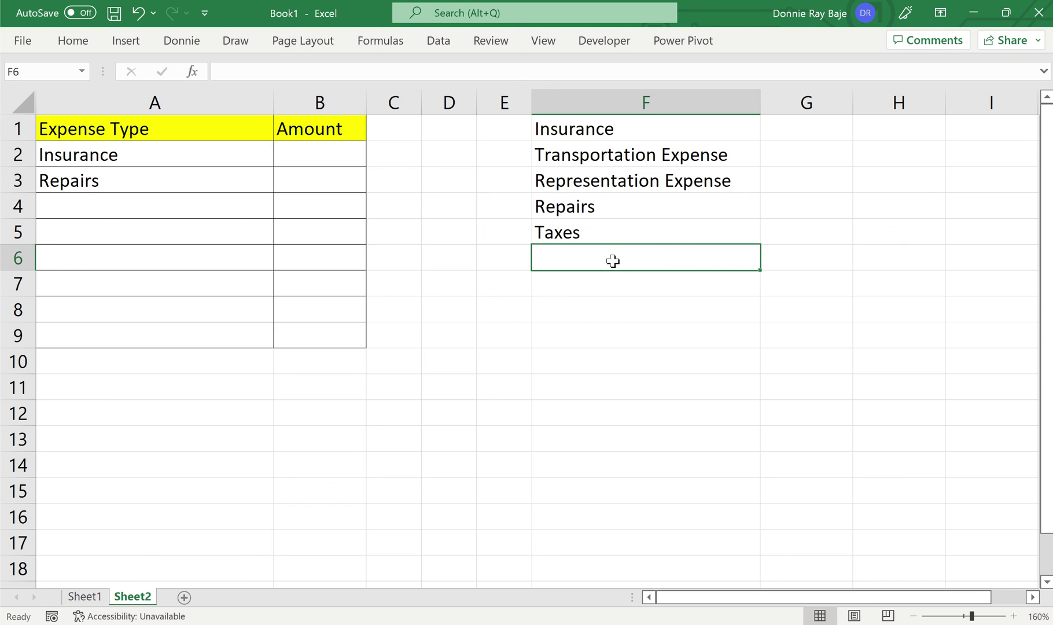
type("Ins")
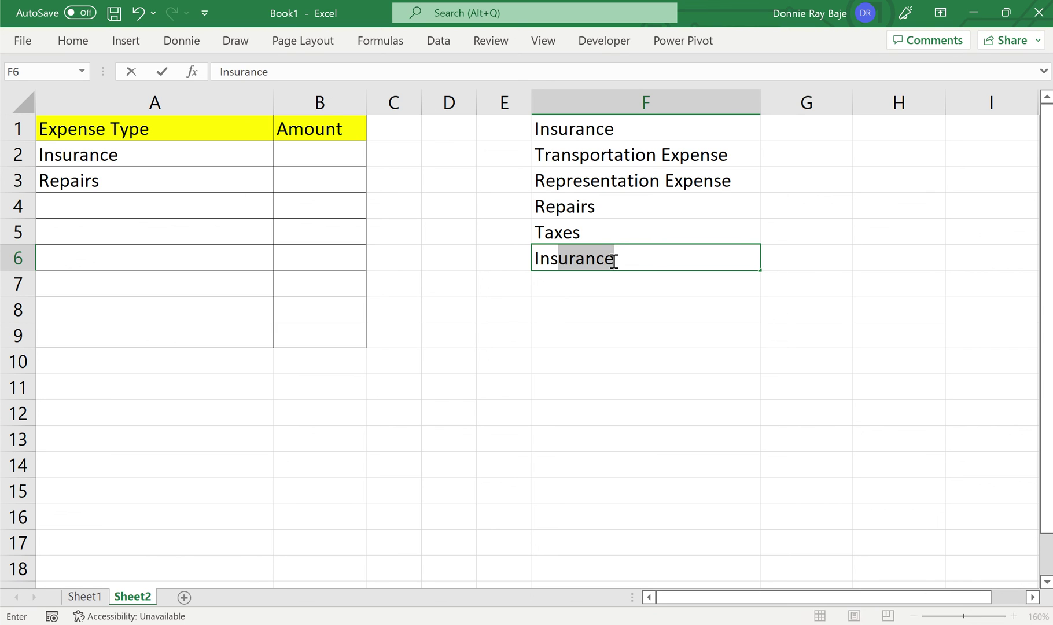
key("BackSpace")
key("BackSpace")
key("BackSpace")
key("BackSpace")
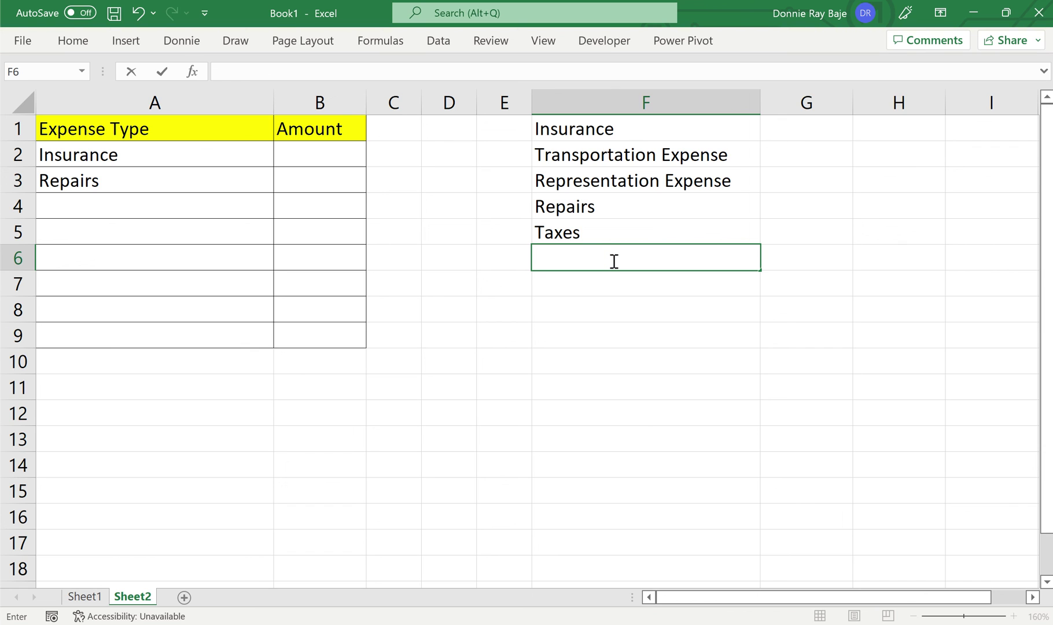
type("Meals")
key("Return")
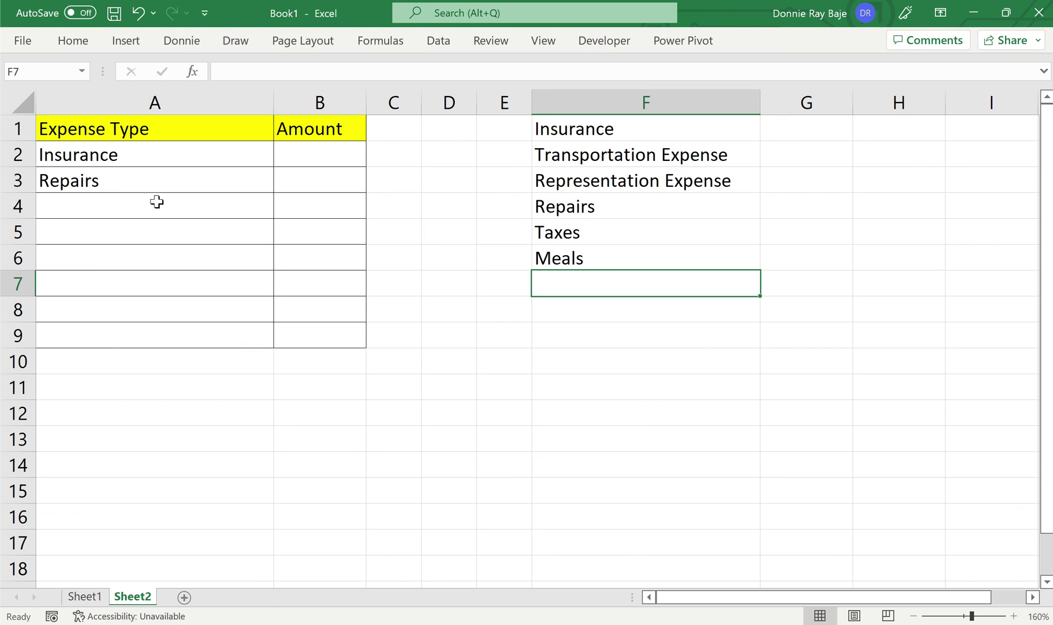
left_click(188, 207)
left_click(280, 210)
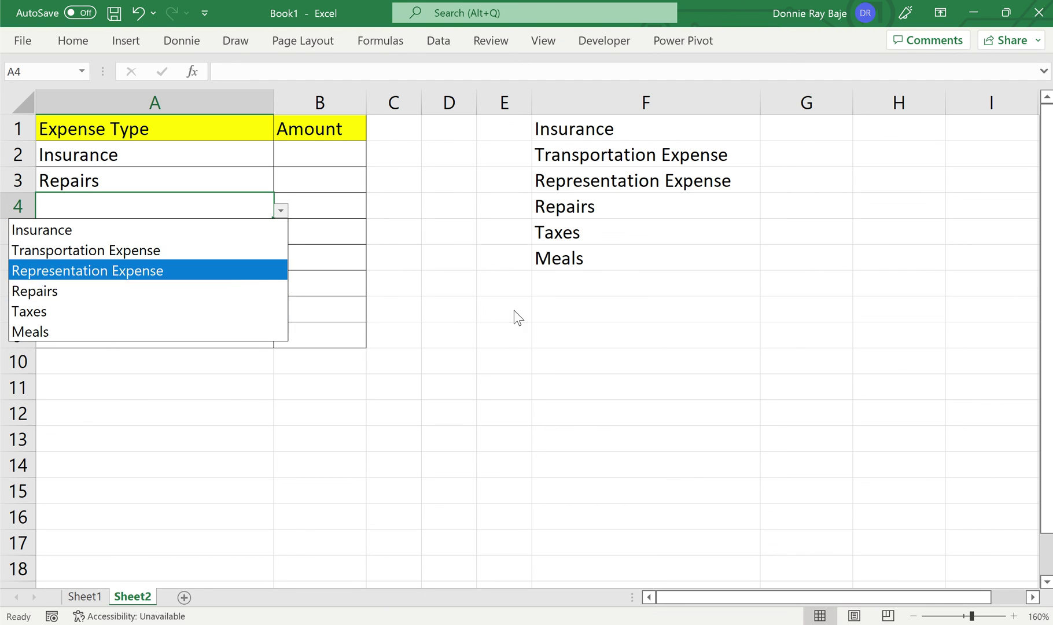
left_click(575, 283)
Add Licenses as a new expense type in cell F7.
left_click(582, 282)
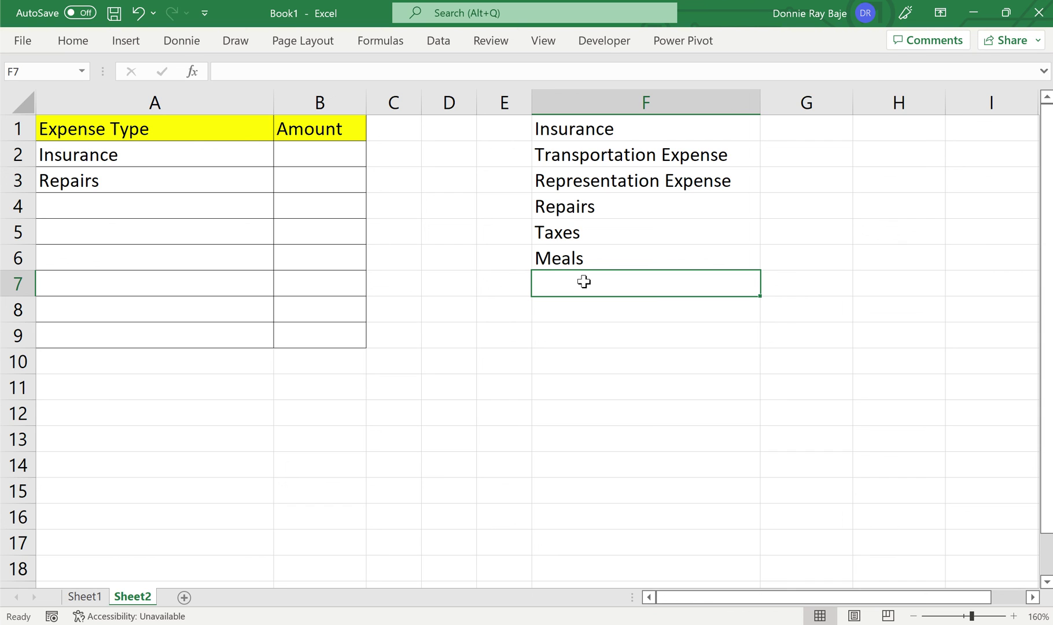
type("Licenses")
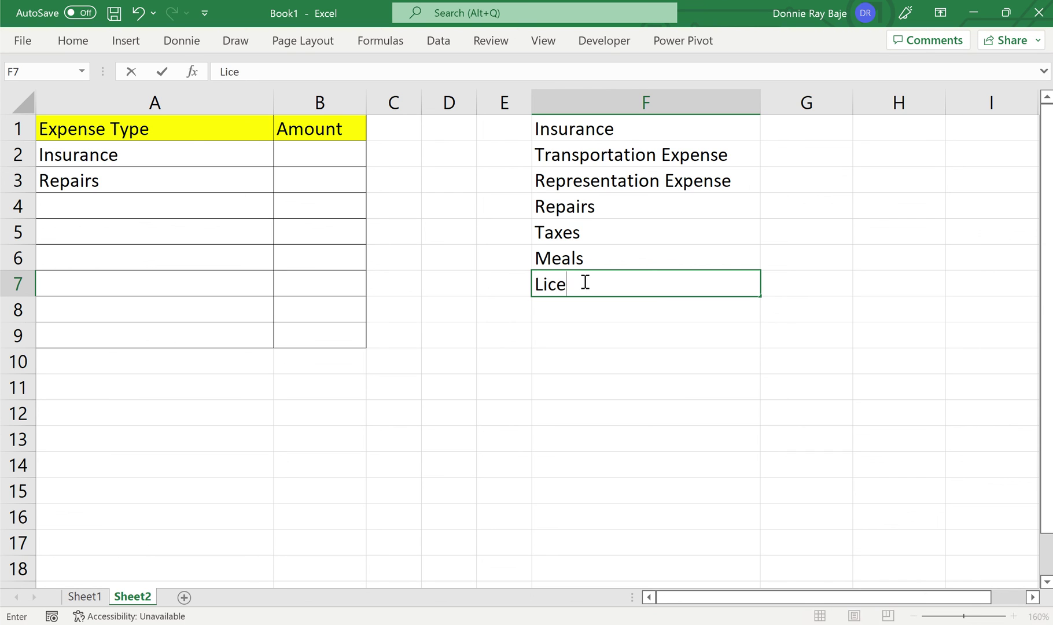
key("Return")
Check that Licenses appears in A3's and A4's drop-downs, leaving both unchanged.
left_click(200, 180)
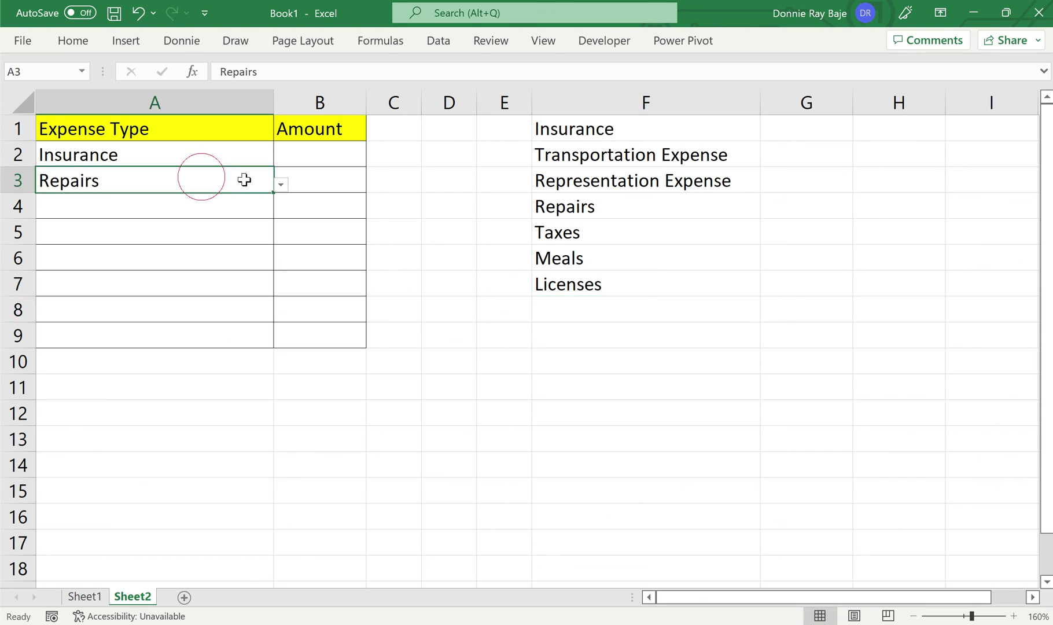
left_click(280, 184)
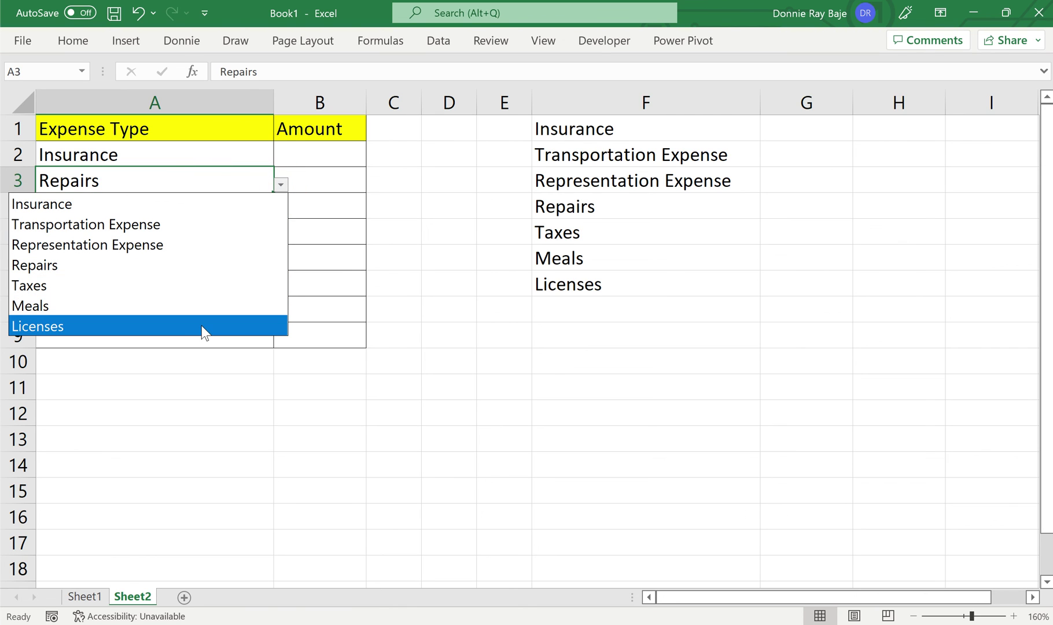
left_click(545, 260)
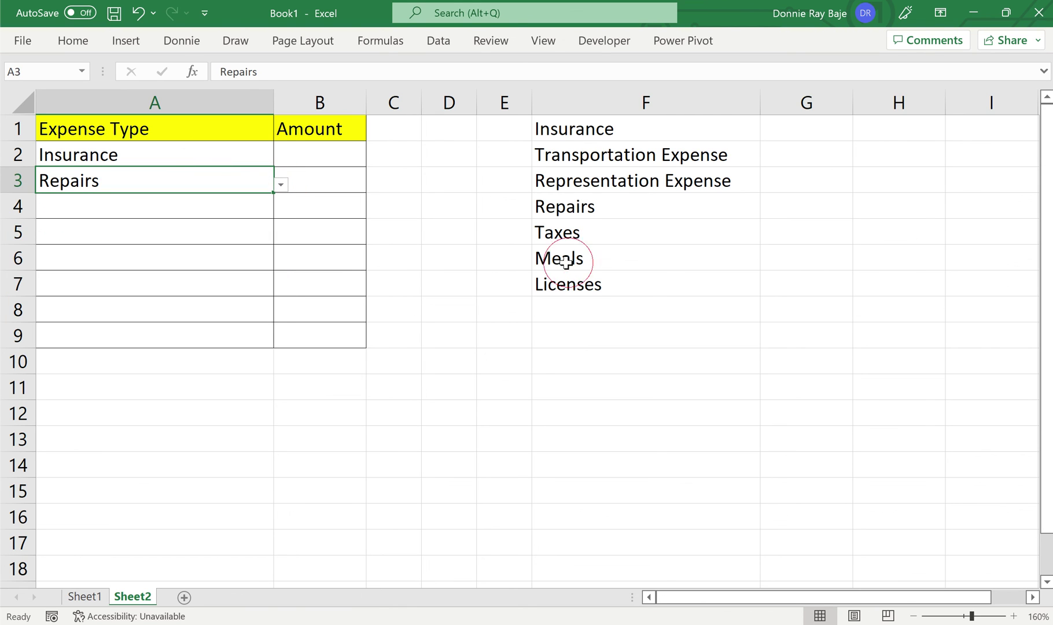
left_click(235, 204)
left_click(281, 210)
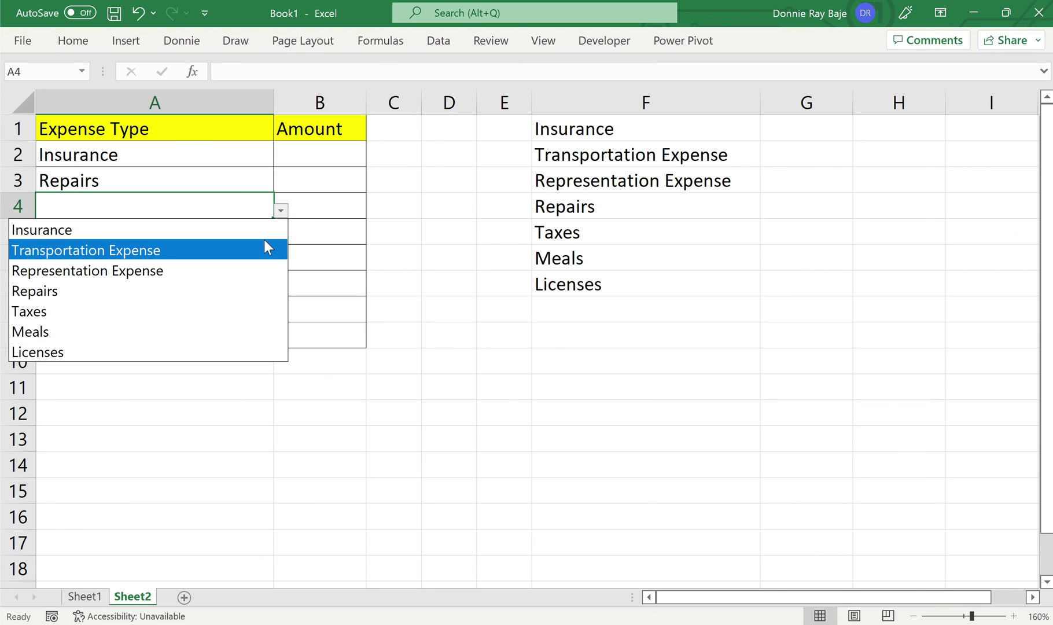
key("Up")
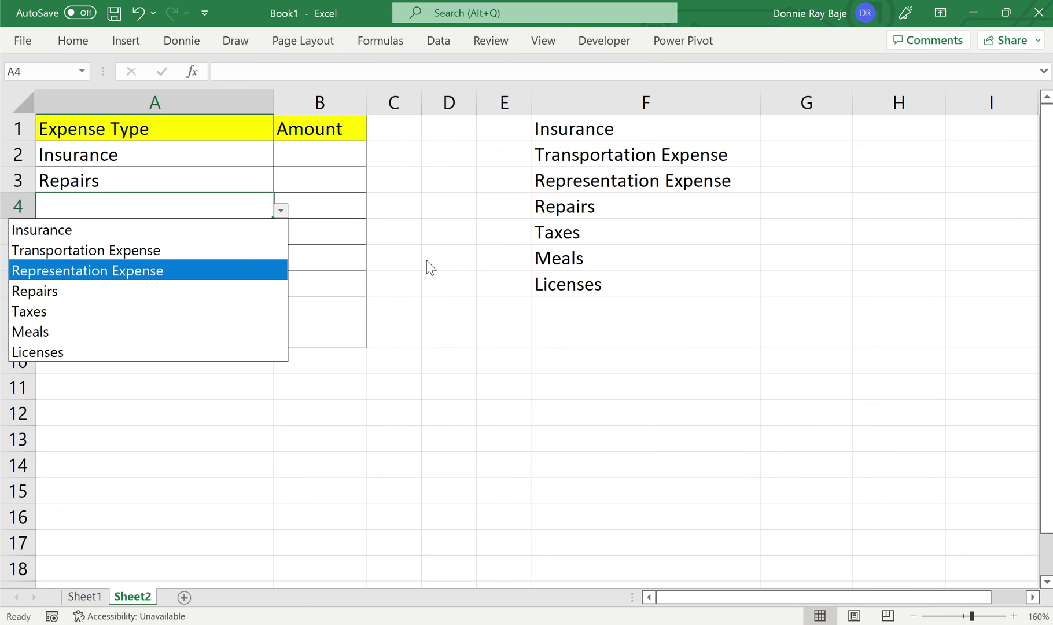
key("Escape")
left_click(255, 181)
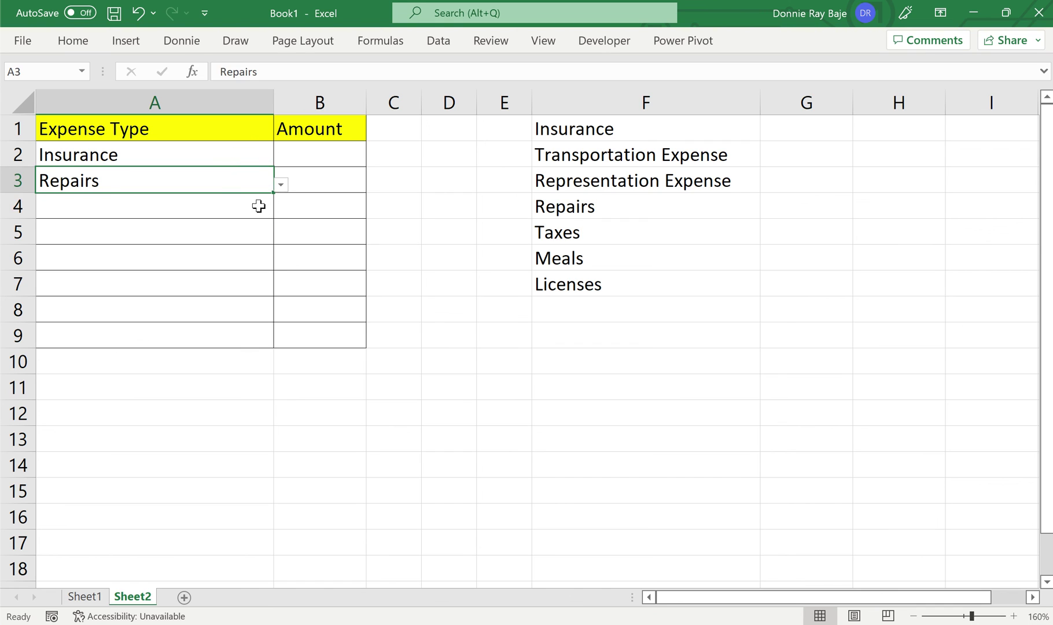
left_click(259, 208)
left_click(280, 211)
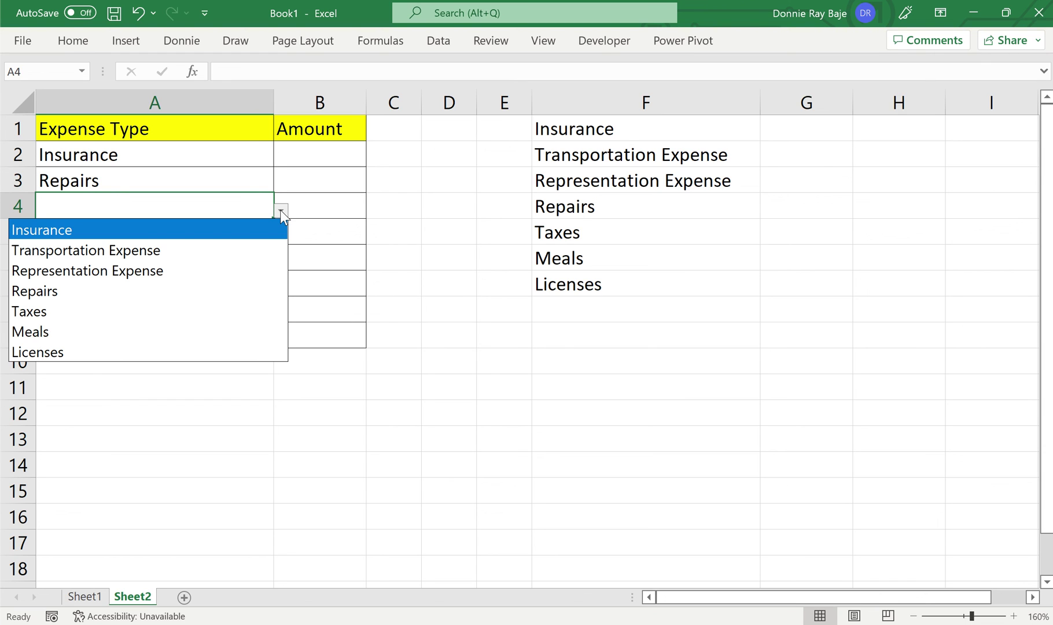
left_click(262, 208)
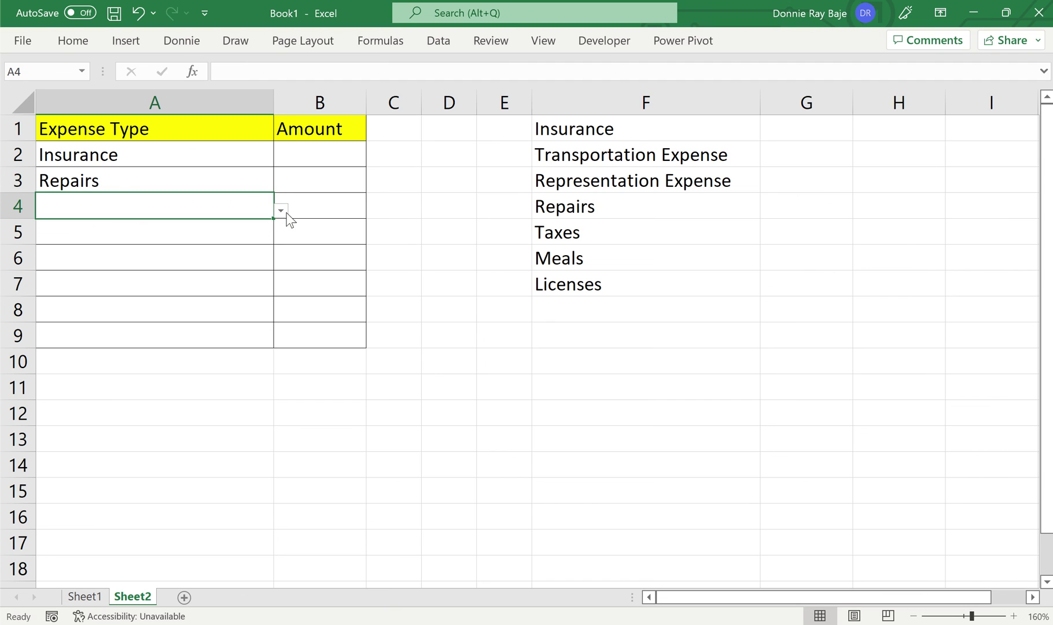